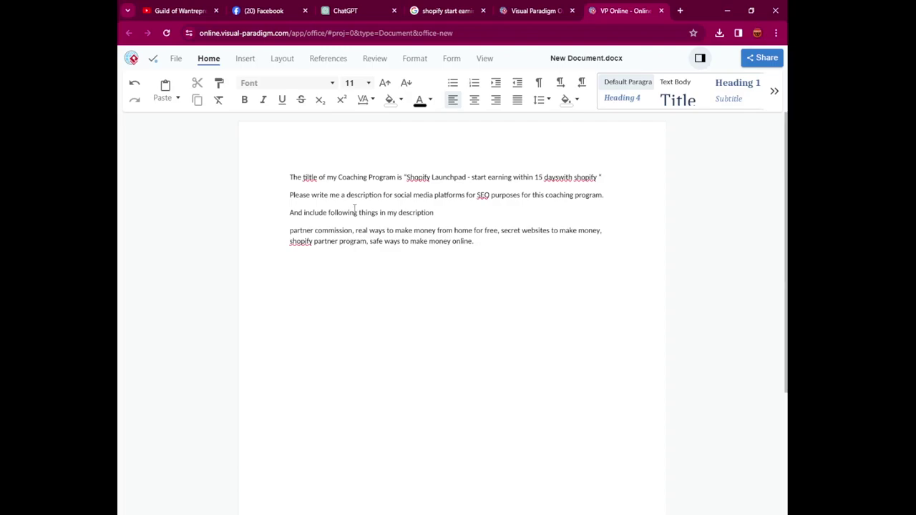
Insert "engaging and unique" before "description" in the prompt and separate "days" and "with" in the program title
{"action": "type", "text": "en"}
{"action": "type", "text": "gaging"}
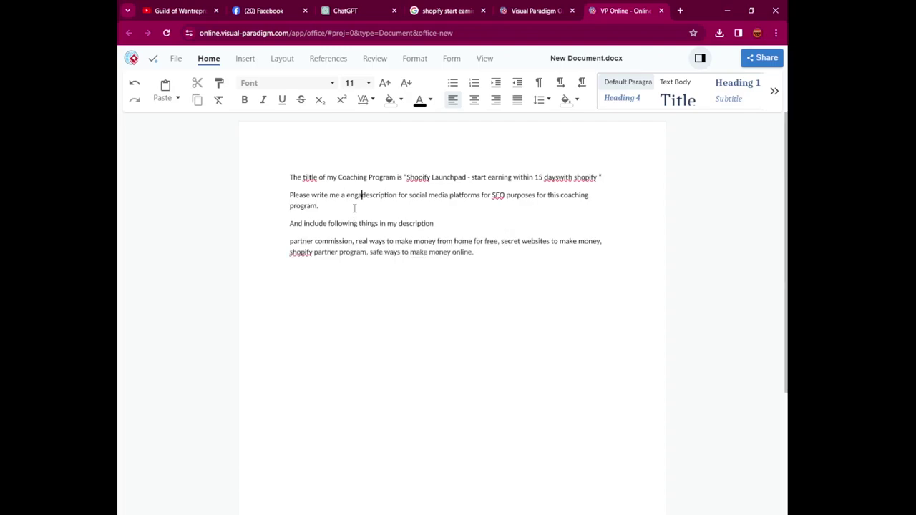
{"action": "type", "text": " and"}
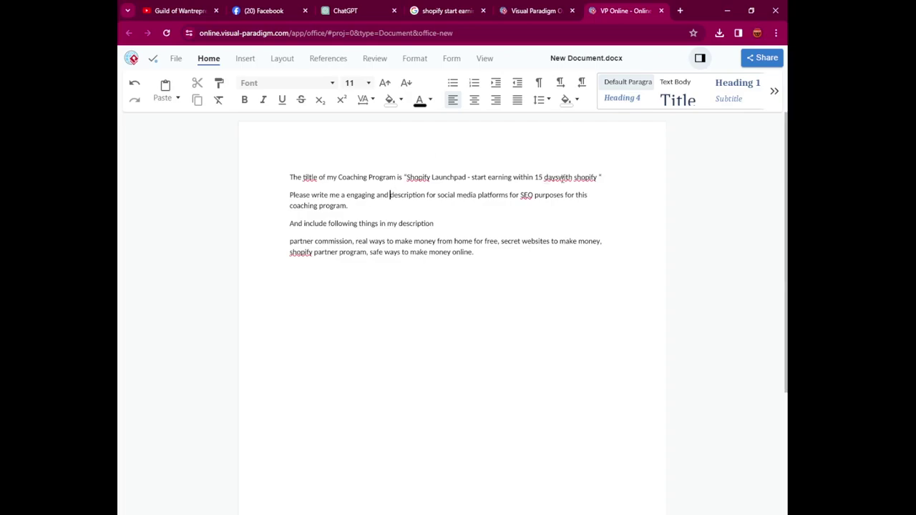
{"action": "left_click", "coordinate": [558, 176]}
{"action": "type", "text": "uniqu"}
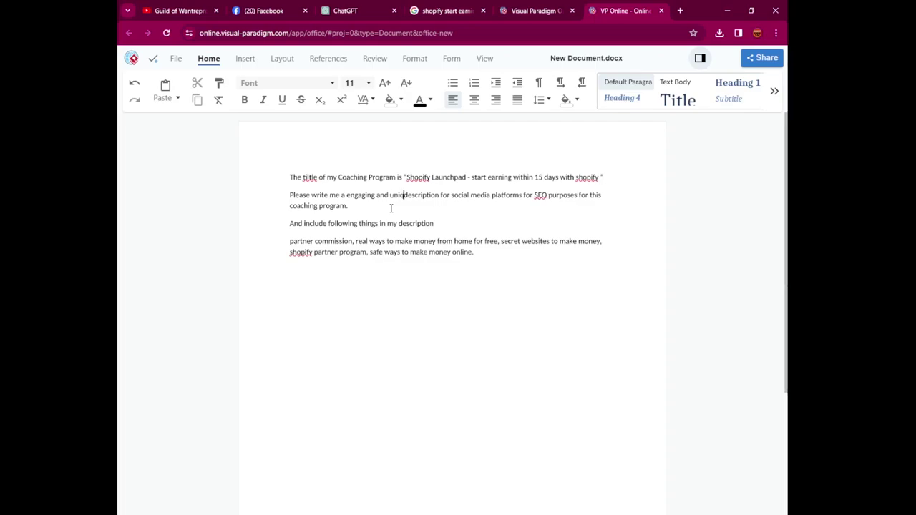
{"action": "type", "text": "e"}
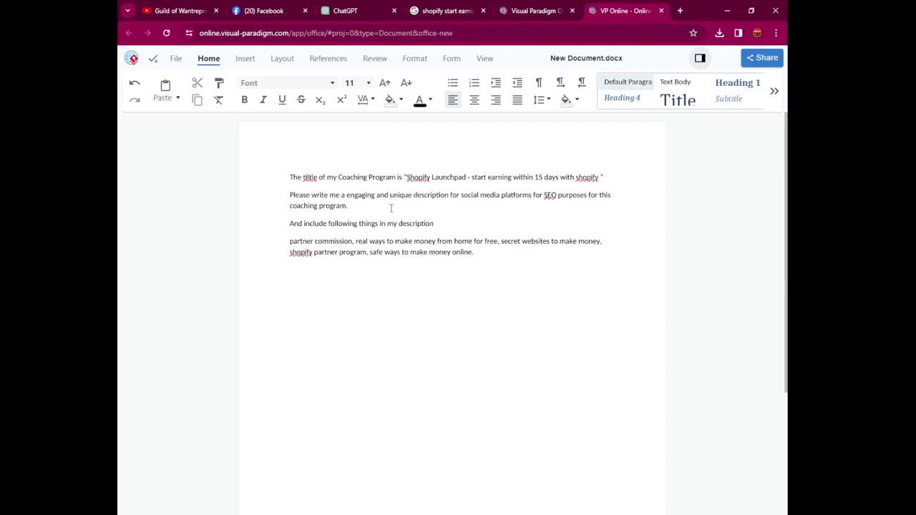
{"action": "double_click", "coordinate": [409, 196]}
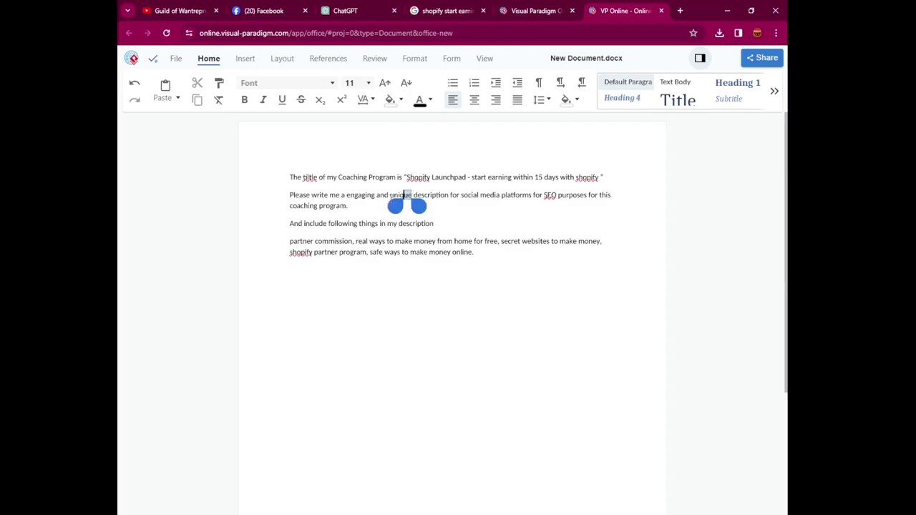
{"action": "left_click_drag", "start_coordinate": [411, 195], "coordinate": [410, 224]}
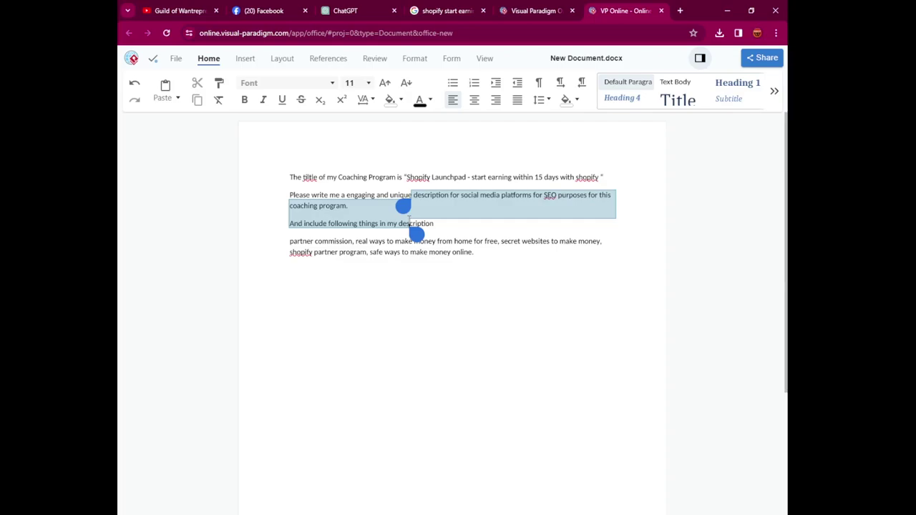
{"action": "key", "text": "Delete"}
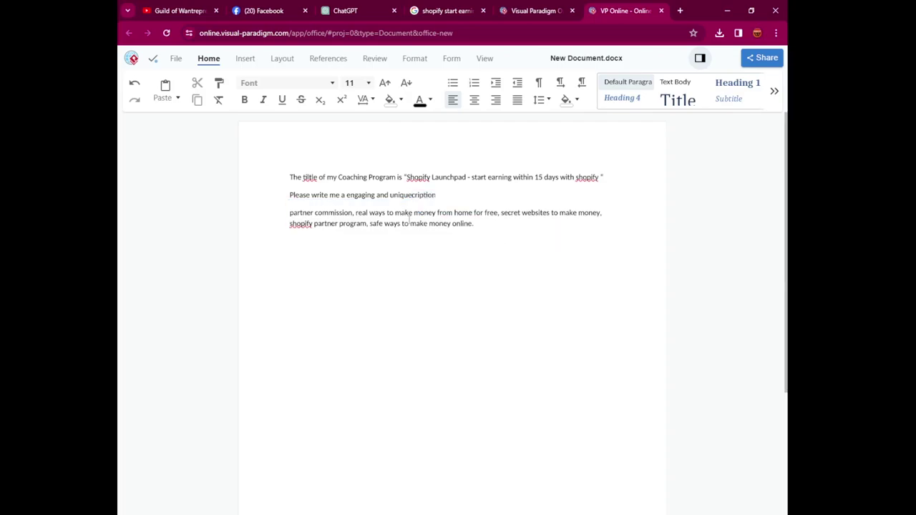
{"action": "key", "text": "ctrl+z"}
{"action": "left_click", "coordinate": [409, 218]}
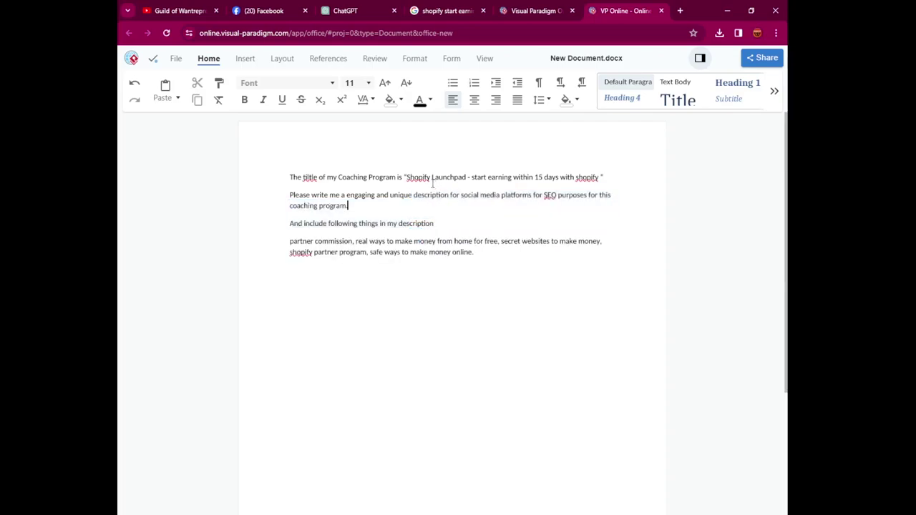
Replace the word "unique" with "Attractive" in the request for a social media description
{"action": "left_click", "coordinate": [412, 196]}
{"action": "key", "text": "BackSpace"}
{"action": "key", "text": "BackSpace"}
{"action": "key", "text": "BackSpace"}
{"action": "key", "text": "BackSpace"}
{"action": "key", "text": "BackSpace"}
{"action": "key", "text": "BackSpace"}
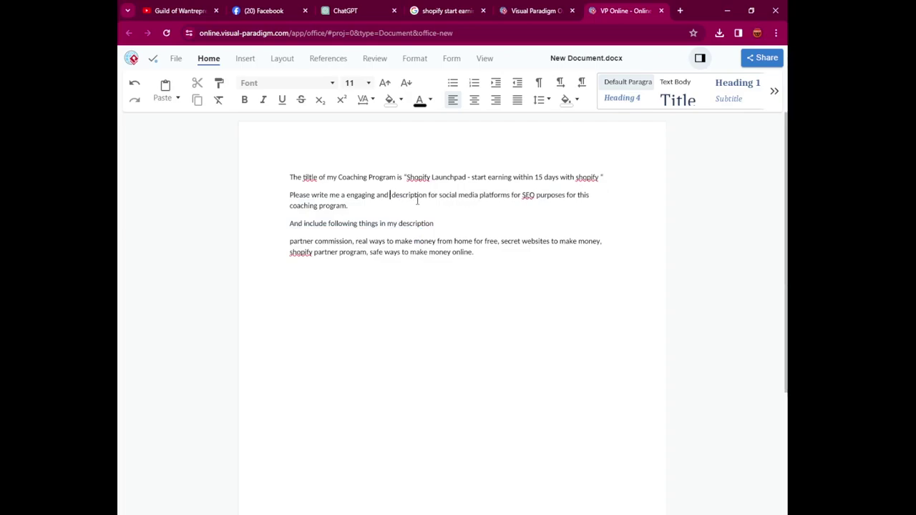
{"action": "type", "text": "Attrac"}
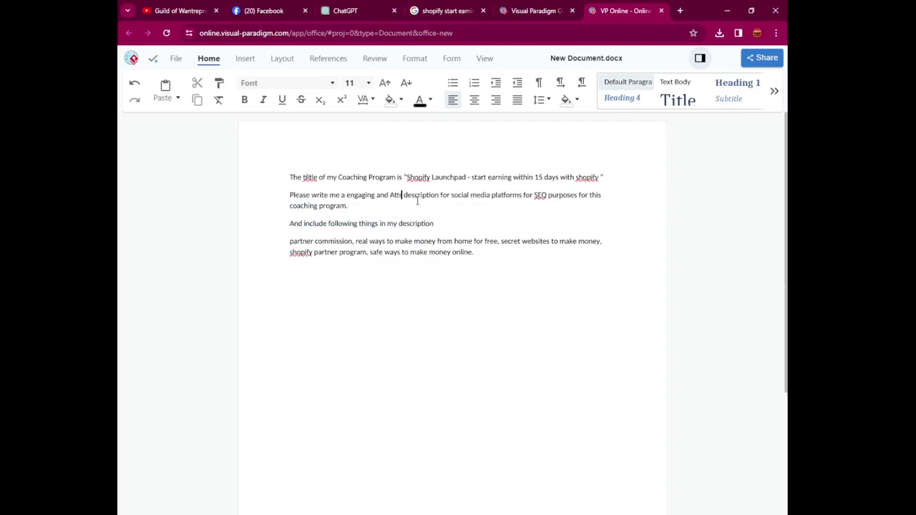
{"action": "type", "text": "tive"}
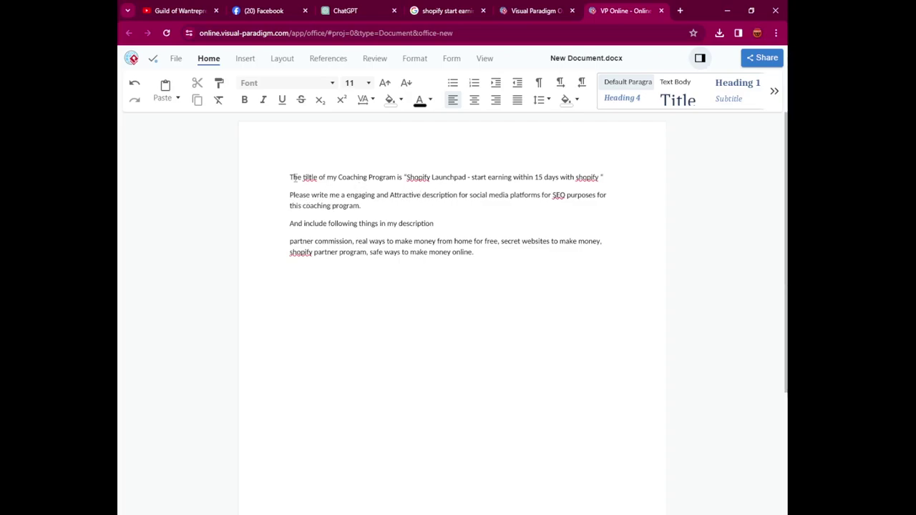
Copy the whole prompt from the document into a new ChatGPT chat and send it
{"action": "left_click_drag", "start_coordinate": [288, 178], "coordinate": [481, 253]}
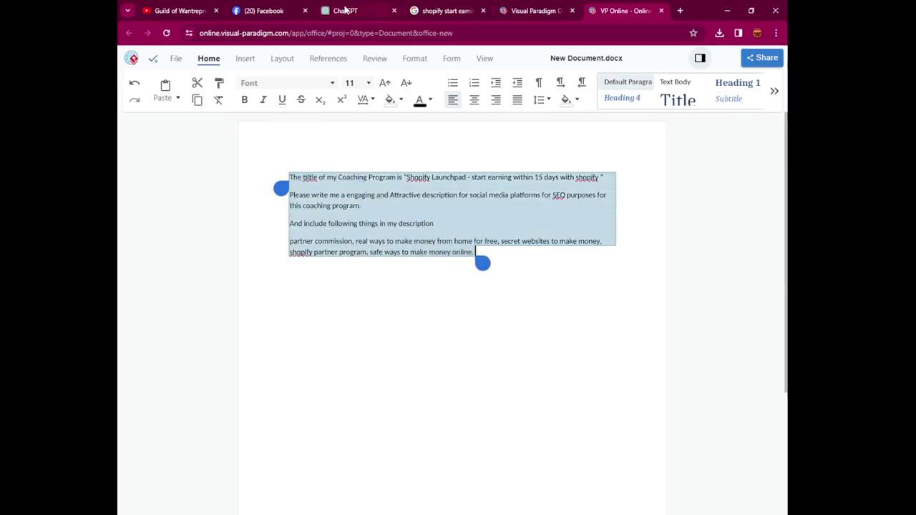
{"action": "left_click", "coordinate": [345, 10]}
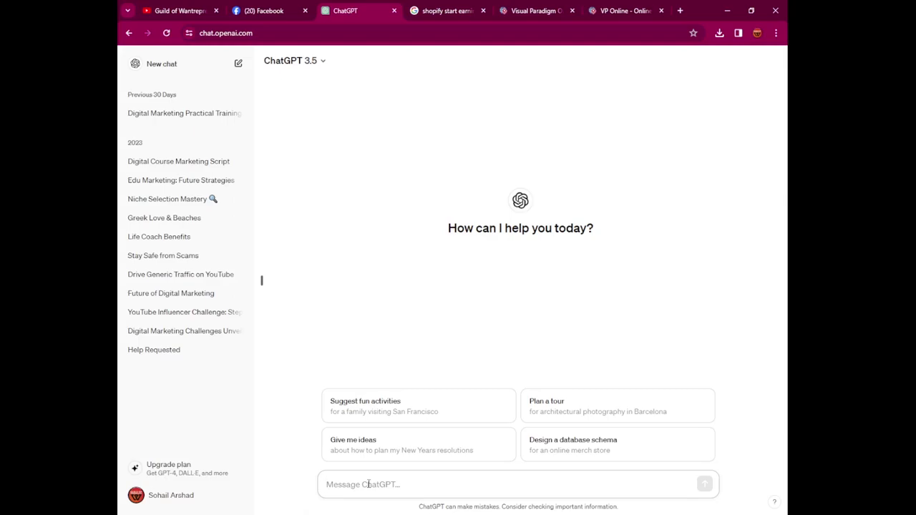
{"action": "key", "text": "ctrl+v"}
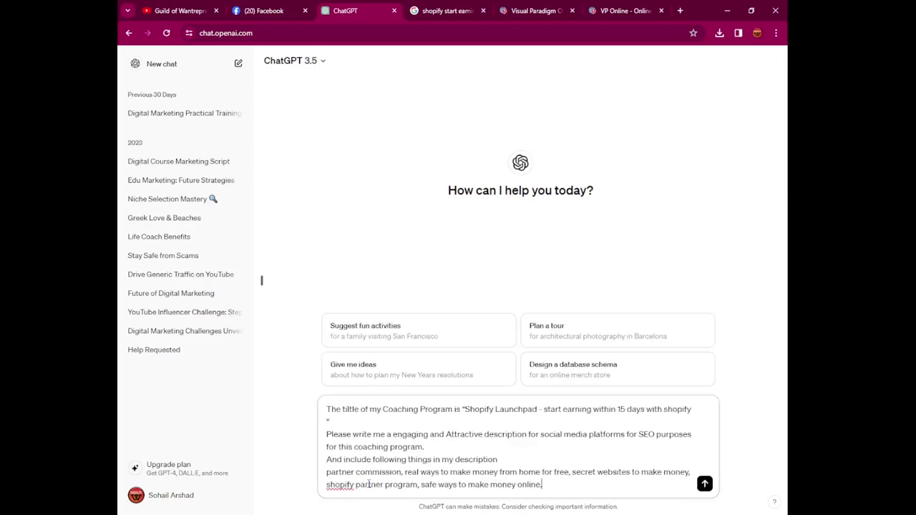
{"action": "left_click", "coordinate": [705, 484]}
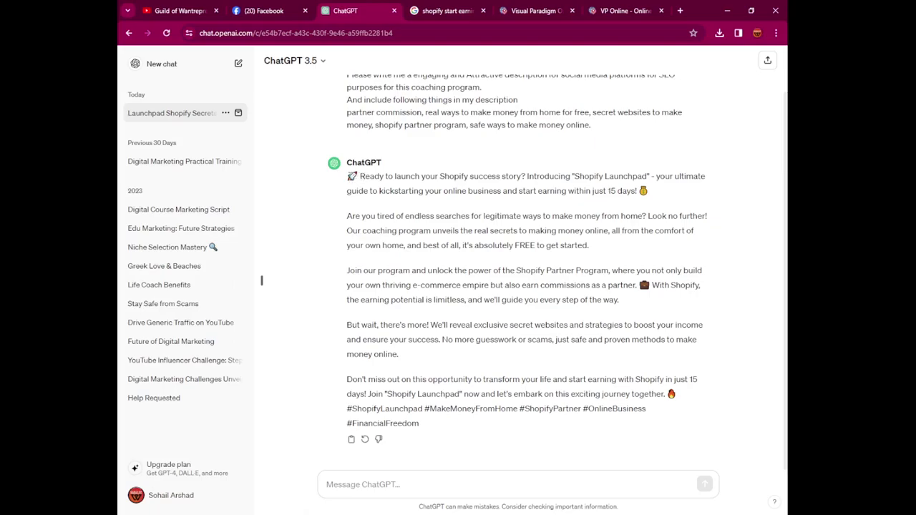
Copy ChatGPT's full reply including the hashtags and replace the prompt in the Visual Paradigm document with it
{"action": "left_click_drag", "start_coordinate": [349, 176], "coordinate": [659, 425]}
{"action": "key", "text": "ctrl+c"}
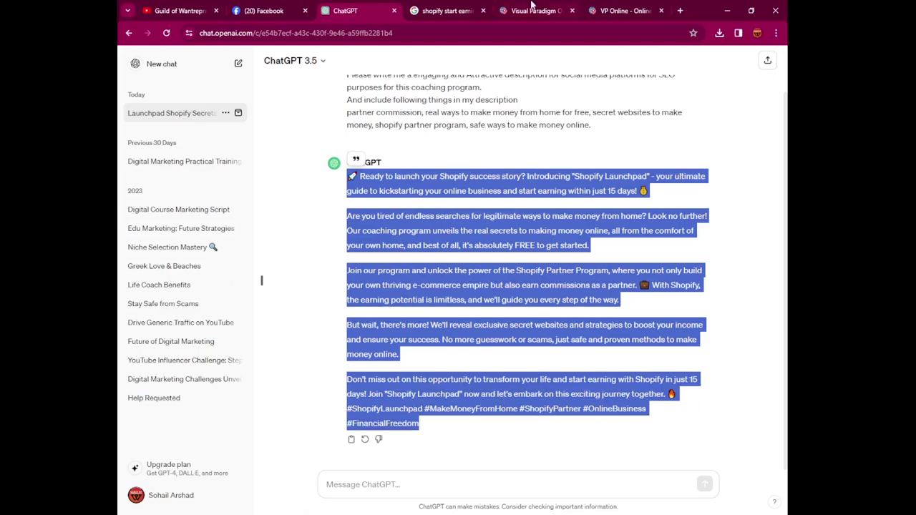
{"action": "left_click", "coordinate": [637, 10]}
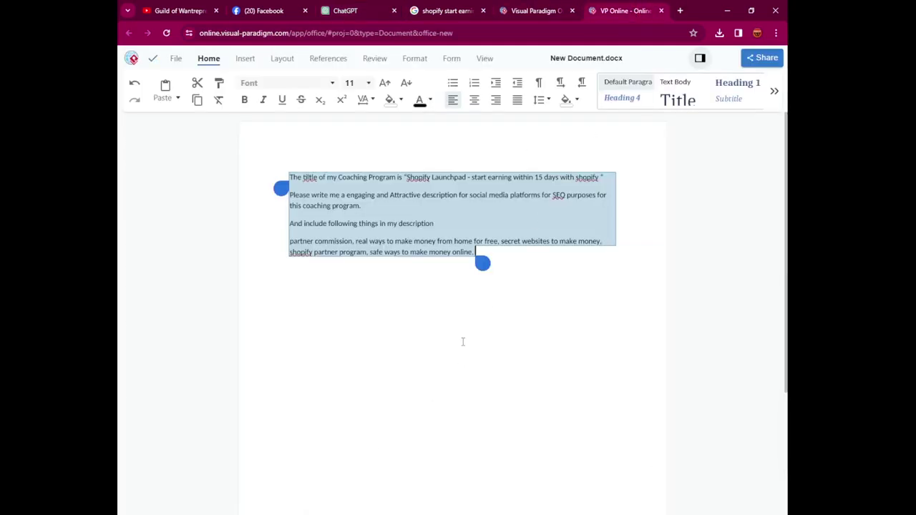
{"action": "key", "text": "Delete"}
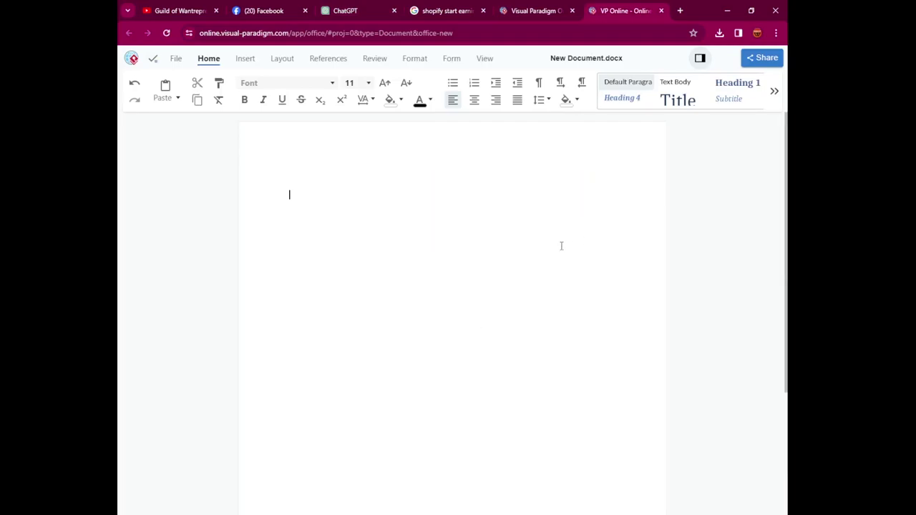
{"action": "key", "text": "ctrl+v"}
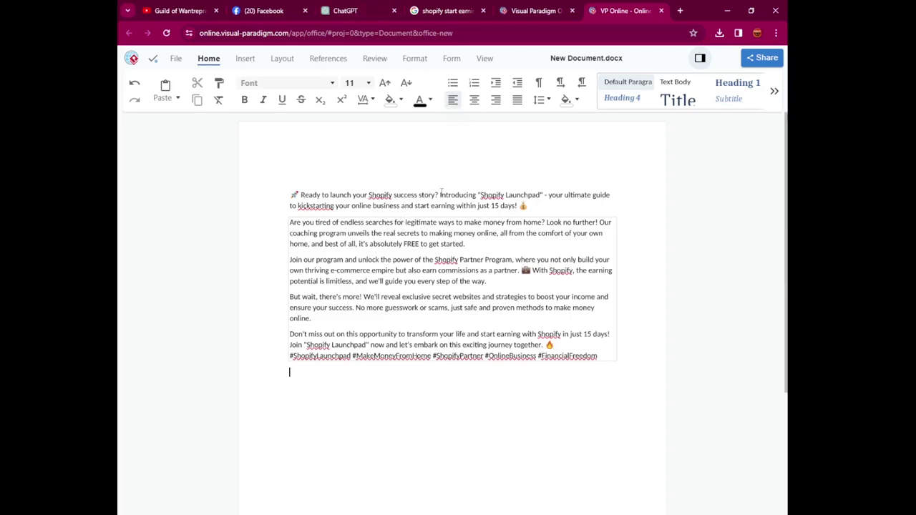
{"action": "left_click", "coordinate": [355, 10]}
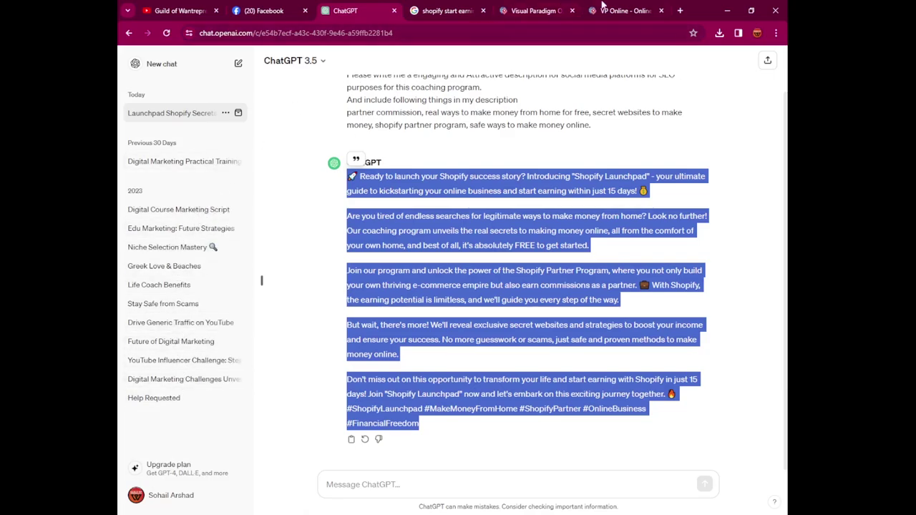
{"action": "left_click", "coordinate": [617, 10]}
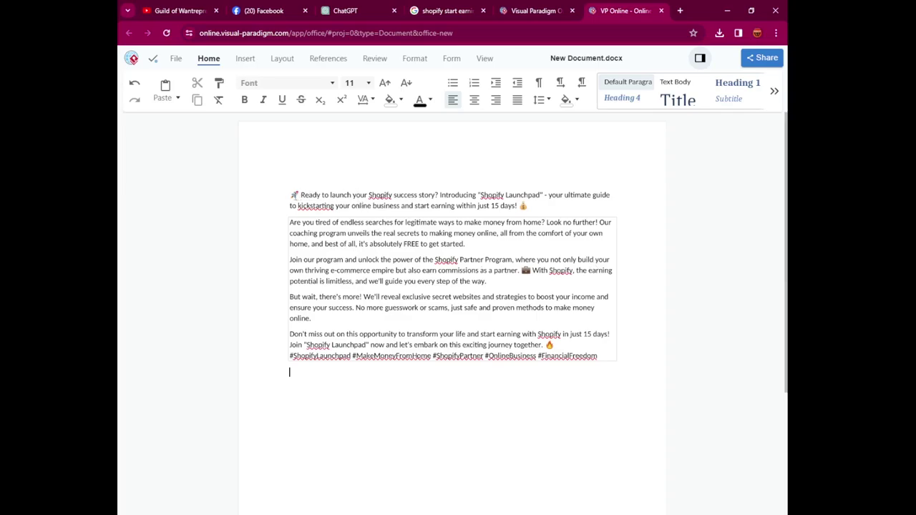
Delete the rocket emoji from the opening line and start a new paragraph before "Introducing"
{"action": "double_click", "coordinate": [294, 195]}
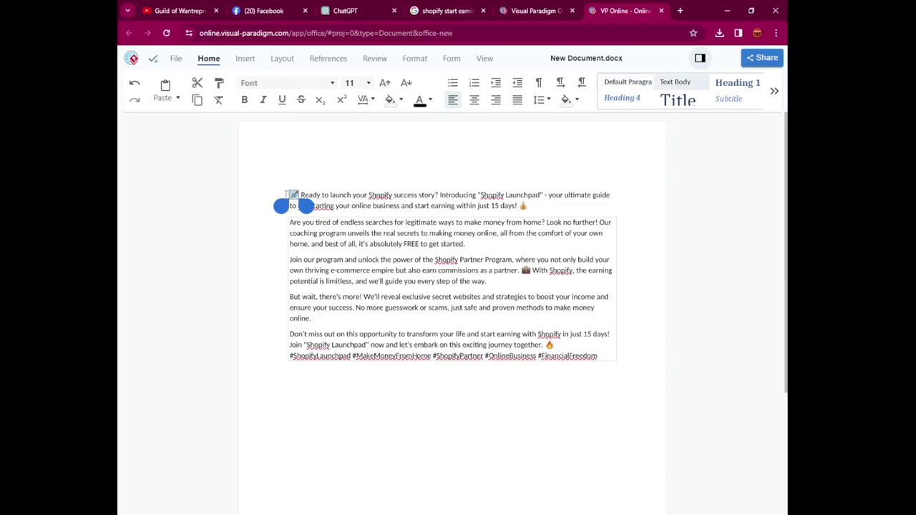
{"action": "key", "text": "BackSpace"}
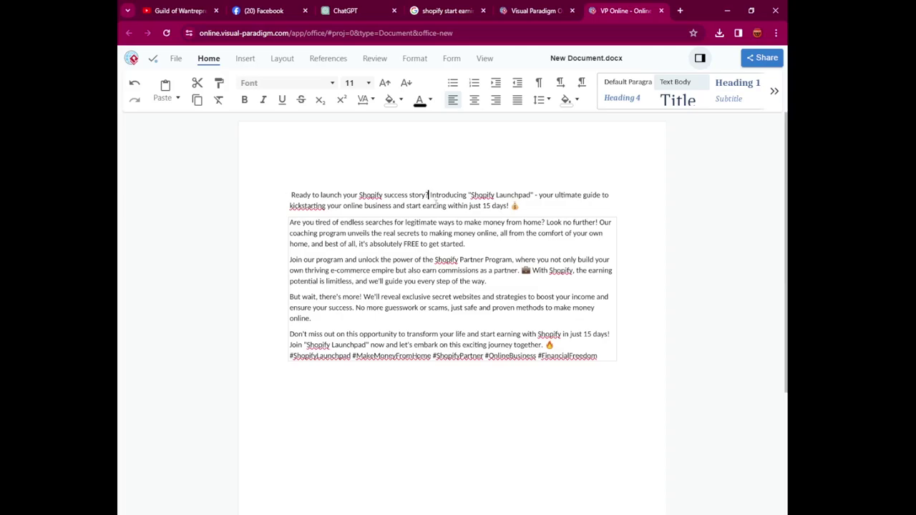
{"action": "key", "text": "Return"}
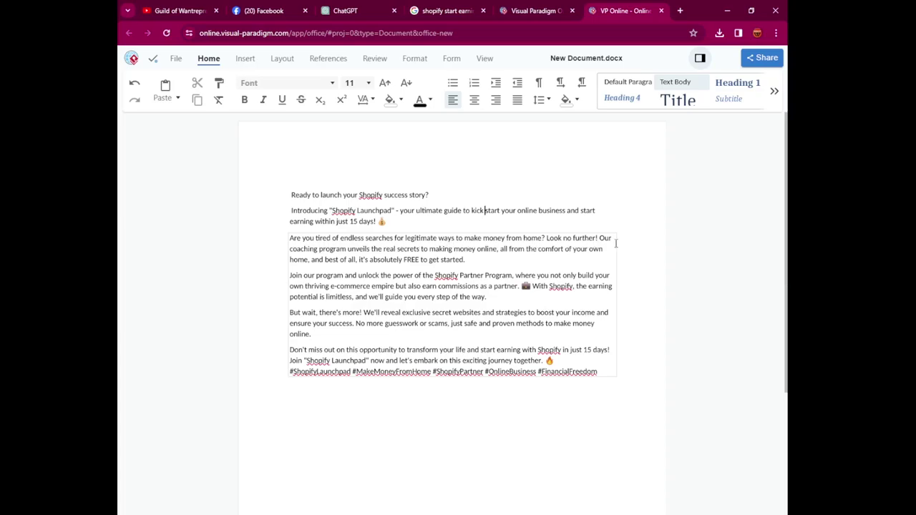
Replace the word "unveils" with "reveals" in the sentence about the coaching program
{"action": "right_click", "coordinate": [366, 250]}
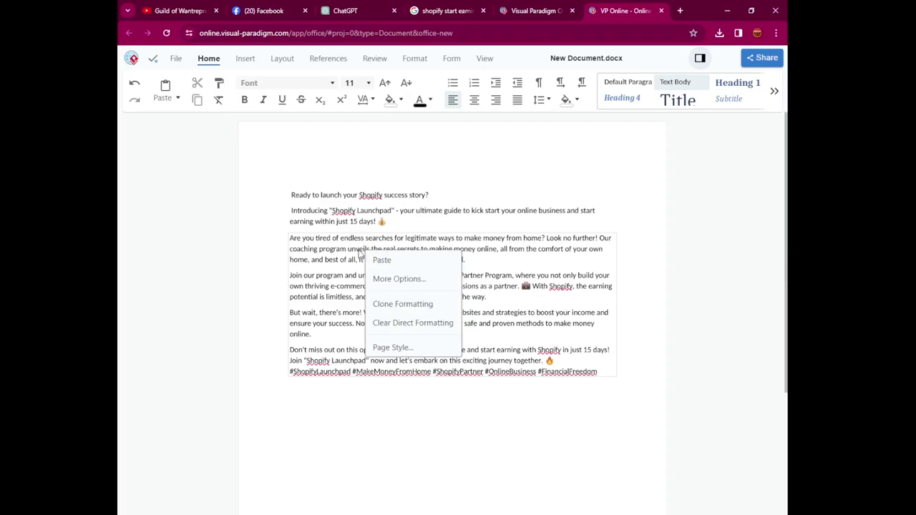
{"action": "left_click", "coordinate": [360, 253]}
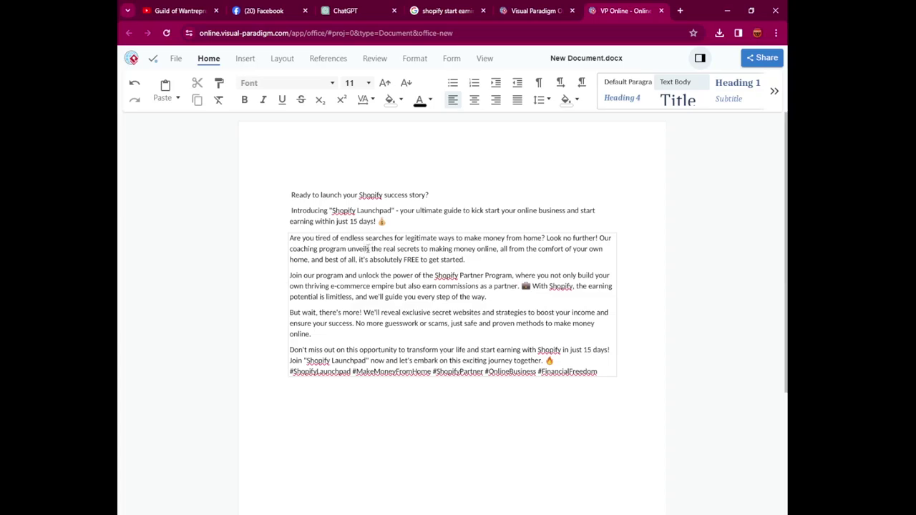
{"action": "double_click", "coordinate": [359, 248]}
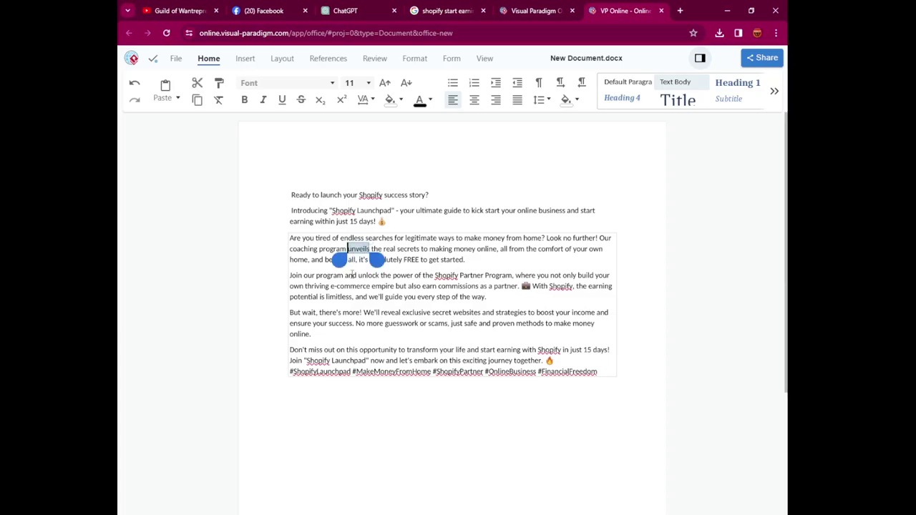
{"action": "type", "text": "reveals"}
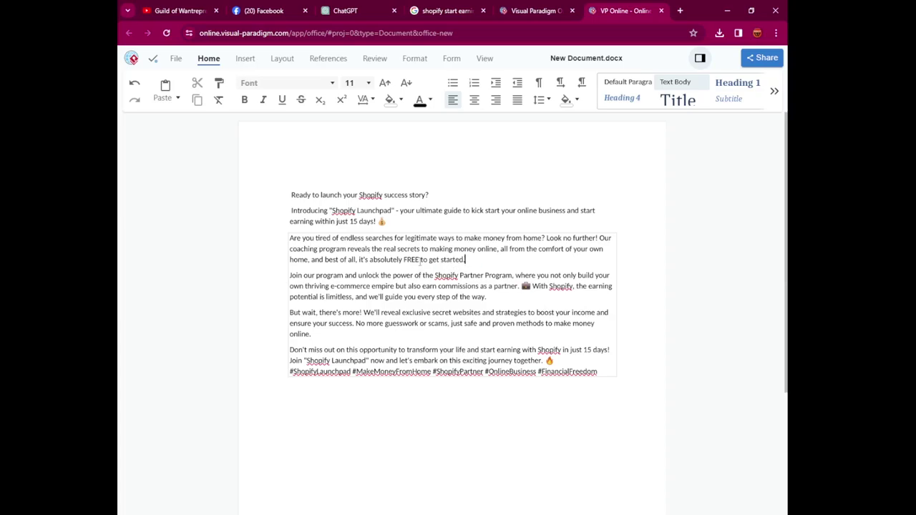
Remove ", and best of all, it's absolutely FREE to get started" and end the sentence with a period after "home"
{"action": "left_click_drag", "start_coordinate": [465, 260], "coordinate": [321, 259]}
{"action": "key", "text": "BackSpace"}
{"action": "key", "text": "BackSpace"}
{"action": "key", "text": "BackSpace"}
{"action": "key", "text": "BackSpace"}
{"action": "key", "text": "BackSpace"}
{"action": "key", "text": "BackSpace"}
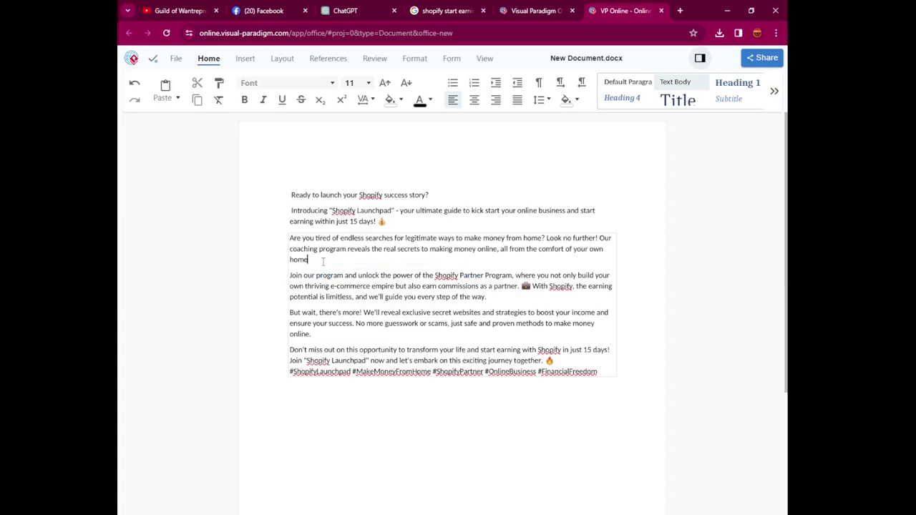
{"action": "type", "text": "."}
Expand "Shopify Partner Program" in the "Join our program" paragraph to "Shopify Launchpad, A Shopify Partner Program"
{"action": "left_click", "coordinate": [483, 274]}
{"action": "left_click", "coordinate": [483, 275]}
{"action": "left_click", "coordinate": [460, 275]}
{"action": "type", "text": "Lau"}
{"action": "type", "text": "nchpa"}
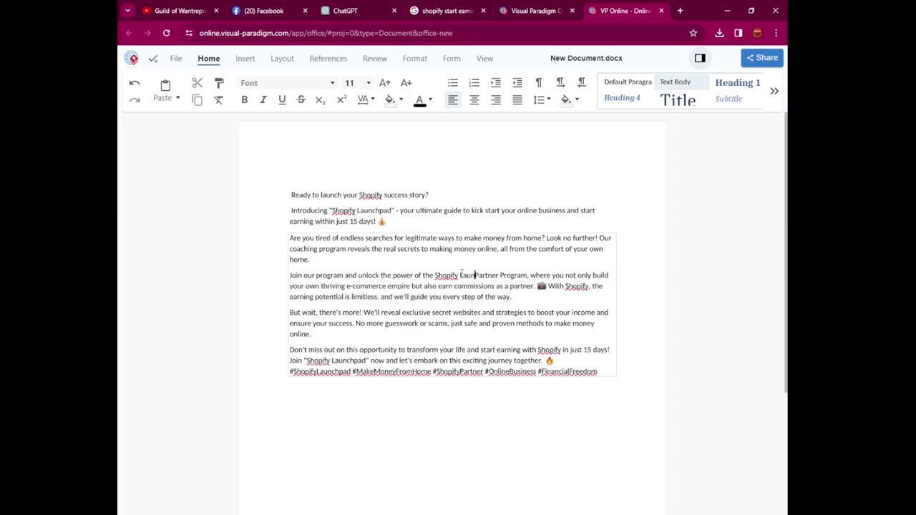
{"action": "type", "text": "d"}
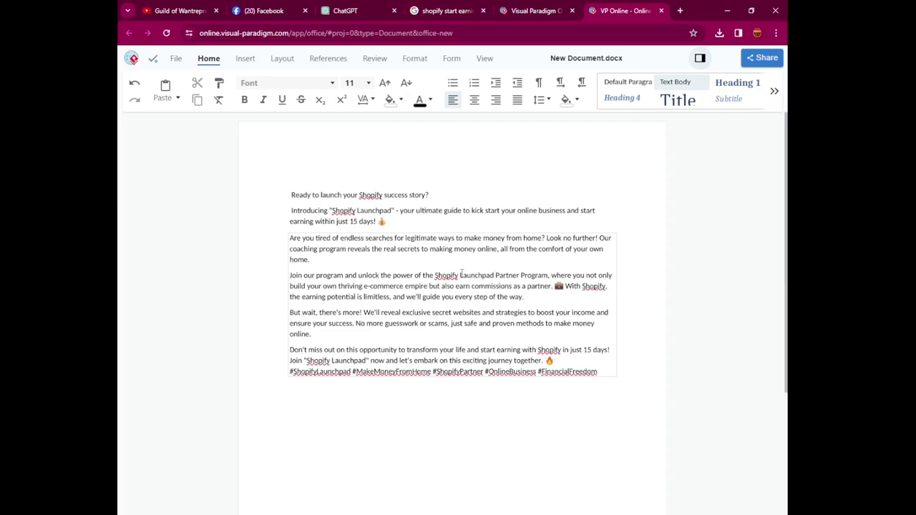
{"action": "type", "text": " A Shop"}
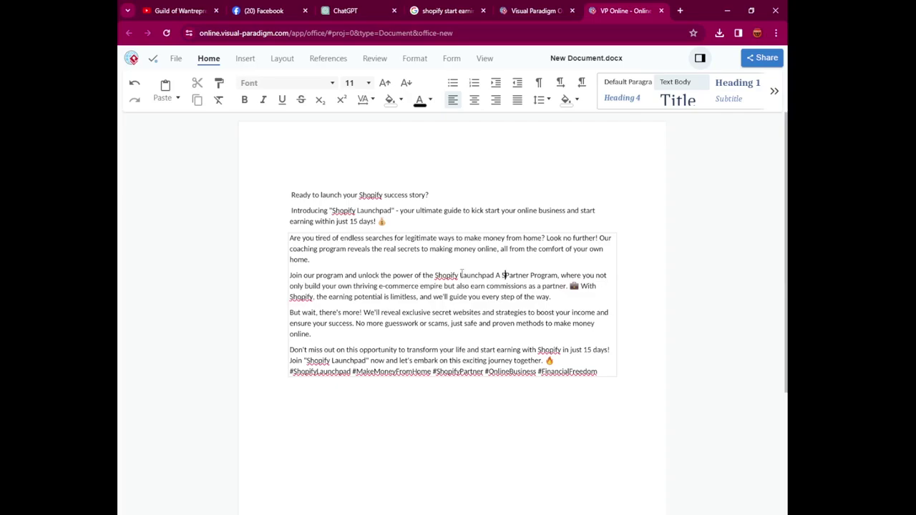
{"action": "type", "text": "i"}
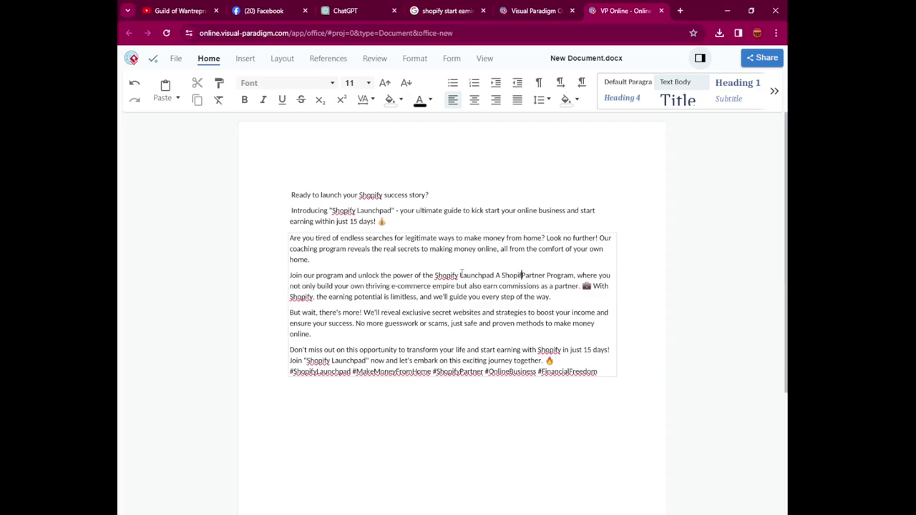
{"action": "type", "text": "fy"}
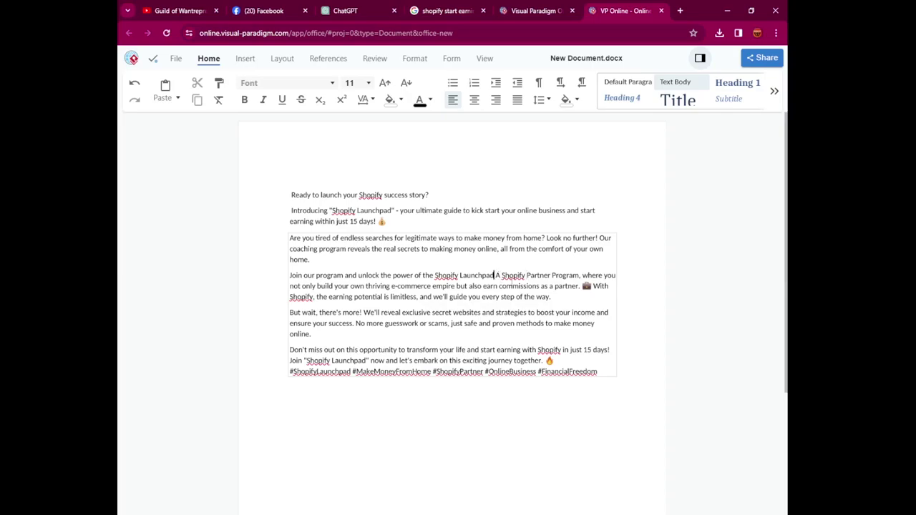
{"action": "type", "text": " :"}
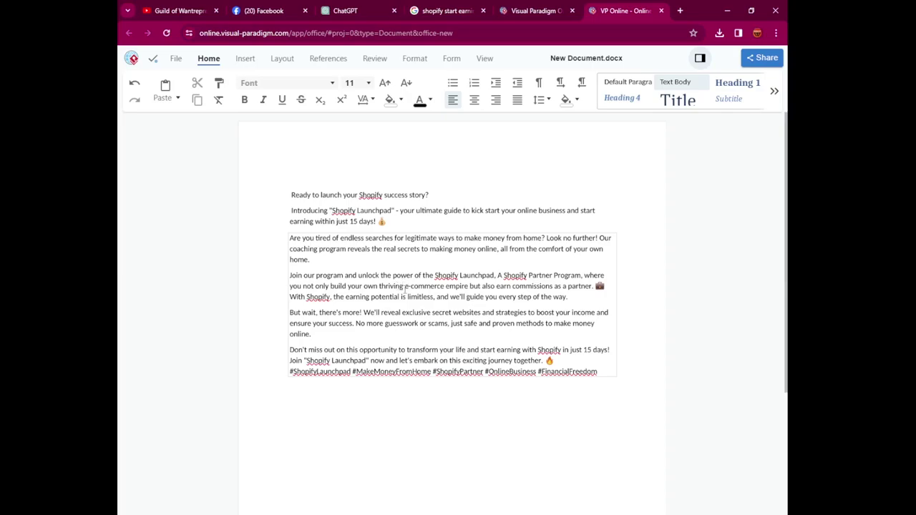
Replace the word "thriving" before "e-commerce empire" with "attractive" in the "Join our program" paragraph
{"action": "left_click", "coordinate": [405, 287]}
{"action": "key", "text": "BackSpace"}
{"action": "key", "text": "BackSpace"}
{"action": "key", "text": "BackSpace"}
{"action": "key", "text": "BackSpace"}
{"action": "key", "text": "BackSpace"}
{"action": "key", "text": "BackSpace"}
{"action": "key", "text": "BackSpace"}
{"action": "key", "text": "BackSpace"}
{"action": "key", "text": "BackSpace"}
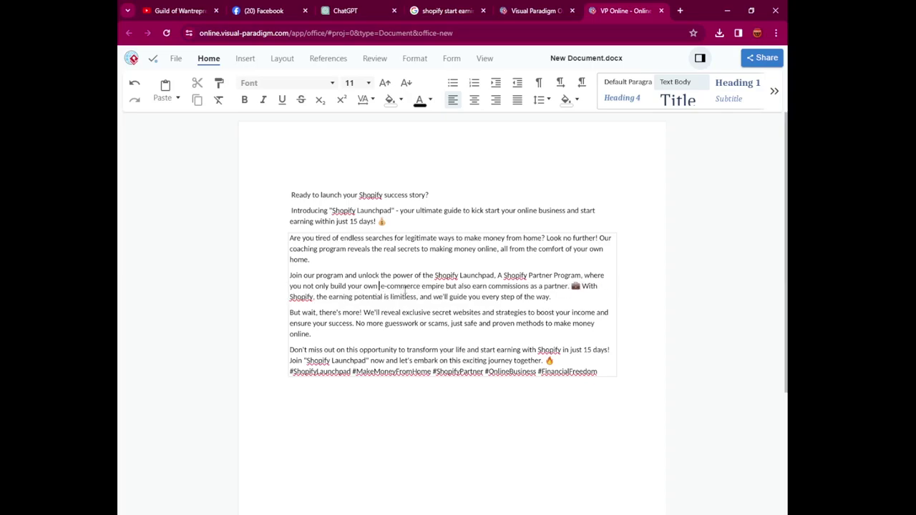
{"action": "type", "text": "attrac"}
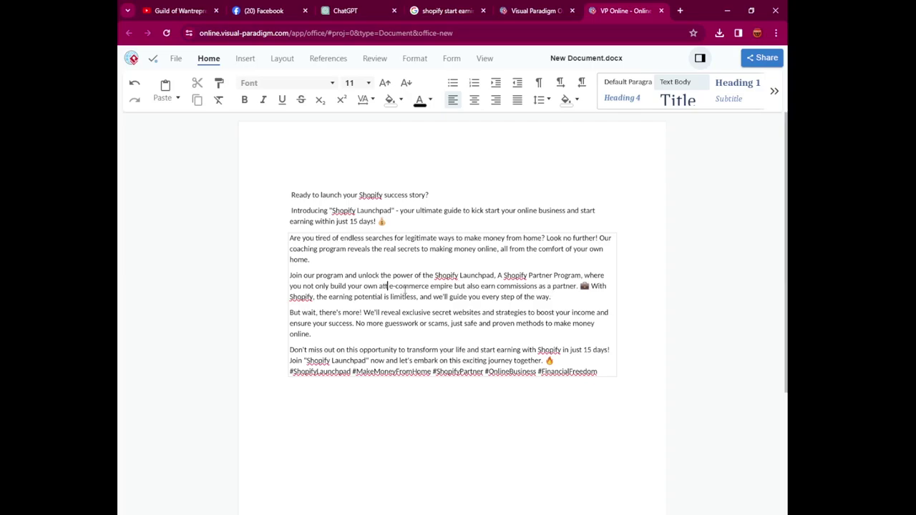
{"action": "type", "text": "tive"}
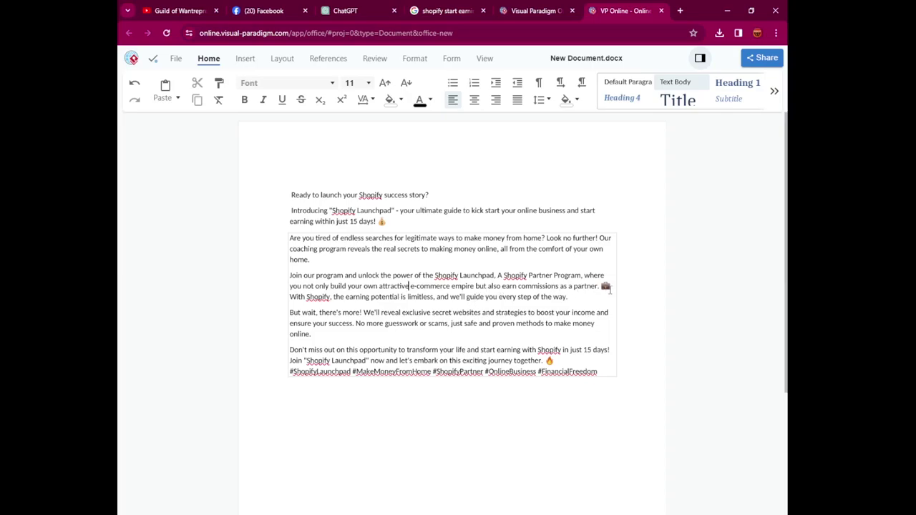
Delete the briefcase emoji after "as a partner." and change "With Shopify," to "With Shopify Launchpad,"
{"action": "left_click", "coordinate": [611, 287]}
{"action": "key", "text": "BackSpace"}
{"action": "left_click", "coordinate": [333, 305]}
{"action": "type", "text": "Laun"}
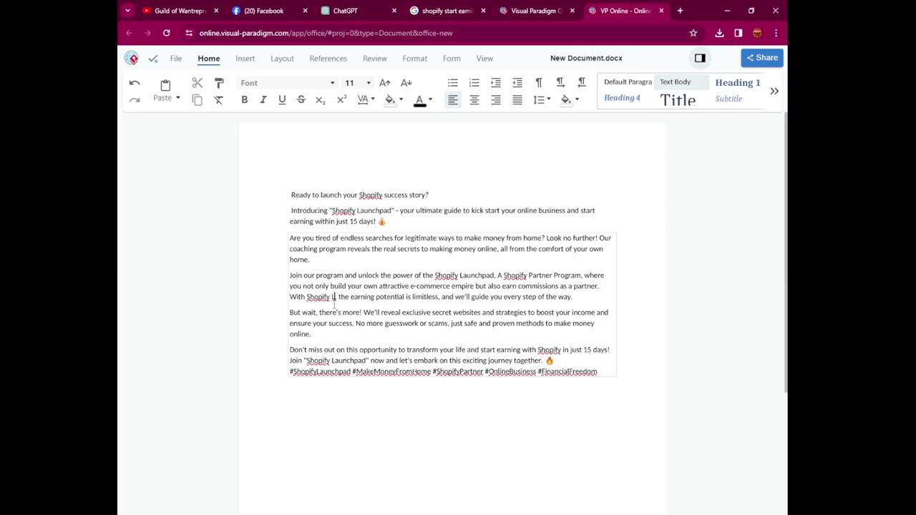
{"action": "type", "text": "chpad"}
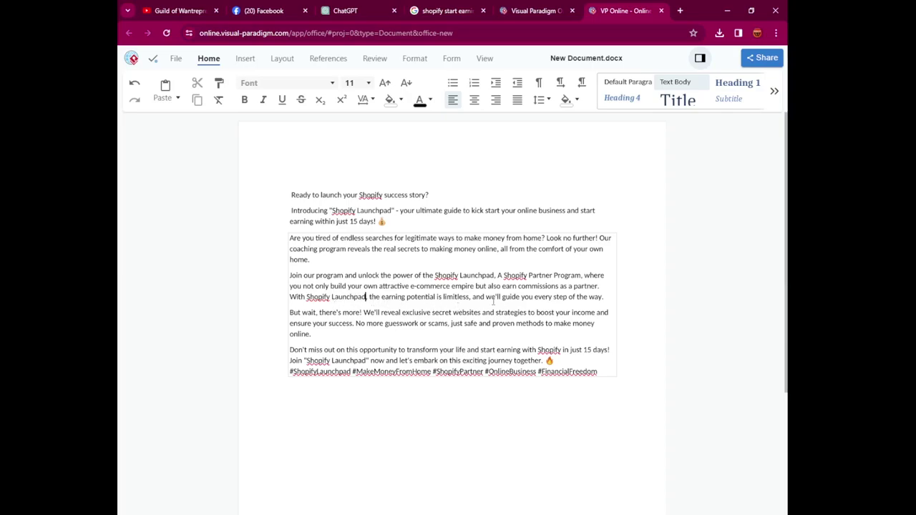
{"action": "type", "text": ","}
Change "embark" to "walk" in the closing sentence and replace the fire emoji with a paragraph break before the hashtags
{"action": "left_click", "coordinate": [438, 360]}
{"action": "key", "text": "BackSpace"}
{"action": "key", "text": "BackSpace"}
{"action": "key", "text": "BackSpace"}
{"action": "key", "text": "BackSpace"}
{"action": "key", "text": "BackSpace"}
{"action": "key", "text": "BackSpace"}
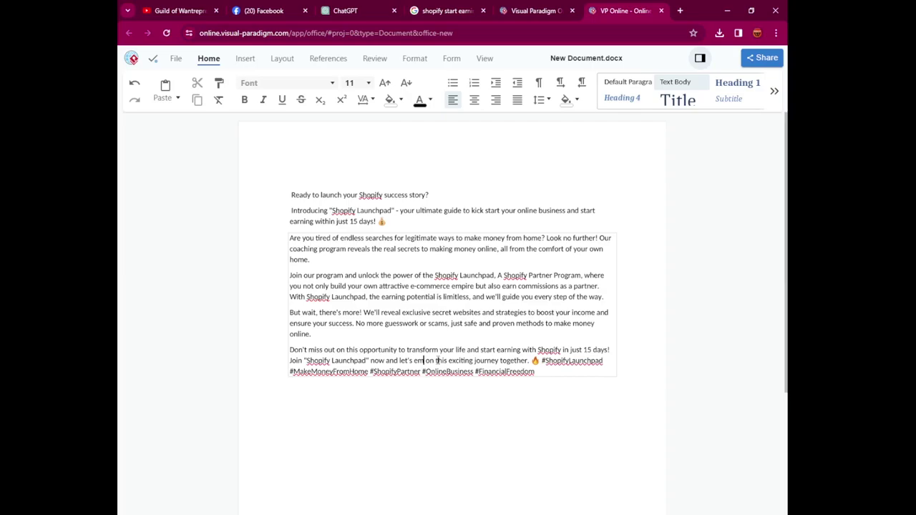
{"action": "type", "text": "walk"}
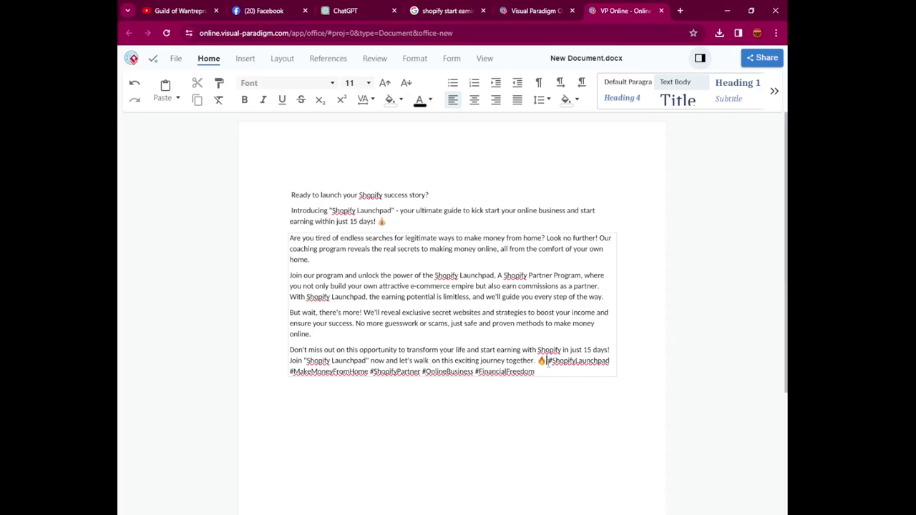
{"action": "key", "text": "BackSpace"}
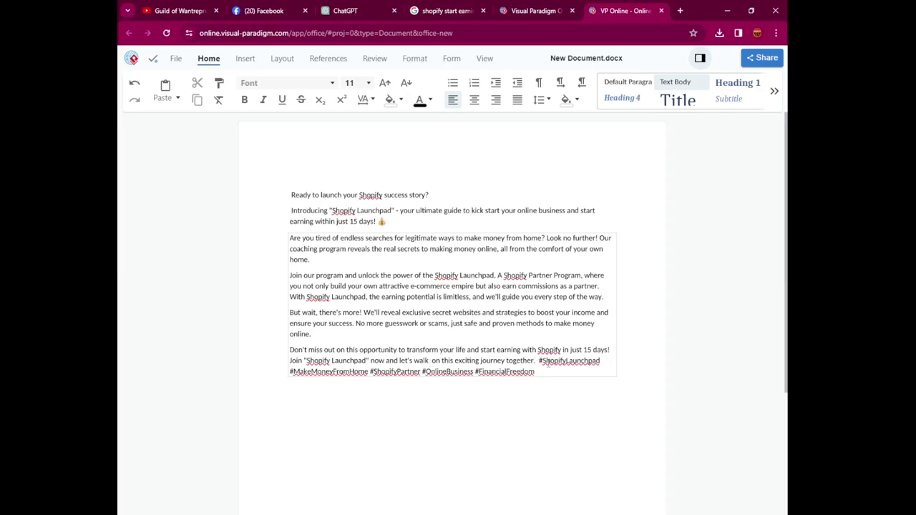
{"action": "key", "text": "Return"}
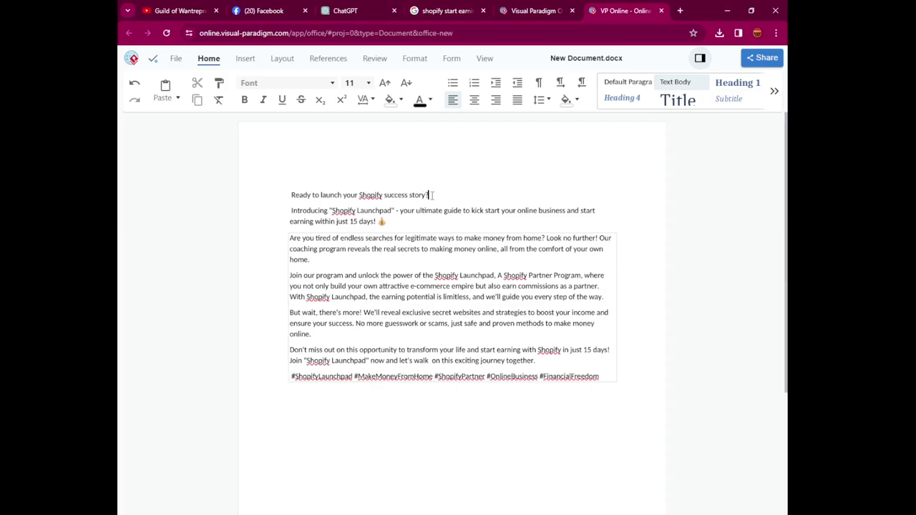
Extend the opening line with "Right Now !" after "Ready to launch your Shopify success story?"
{"action": "key", "text": "BackSpace"}
{"action": "type", "text": "Right Now !?"}
{"action": "left_click", "coordinate": [469, 194]}
Below the opening line, add "No worries even if you are from a remote area where most of the payment channels and delivery methods are not working."
{"action": "key", "text": "Return"}
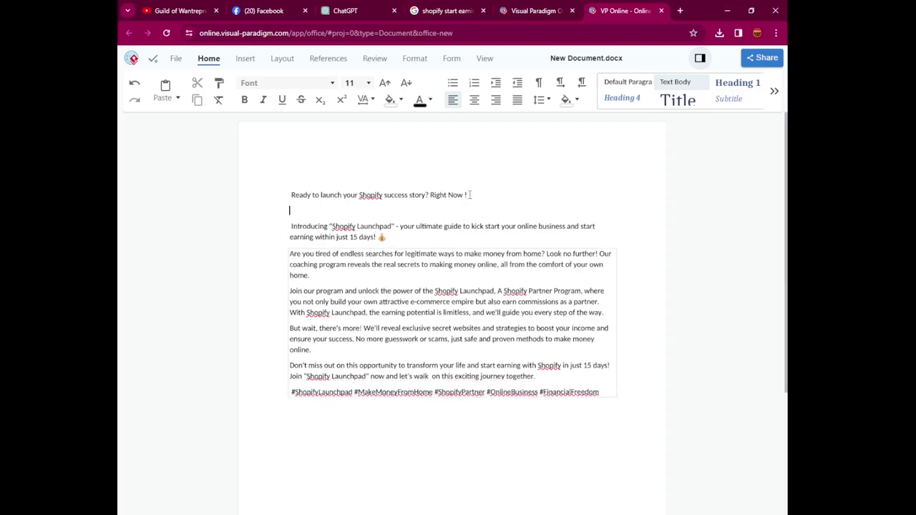
{"action": "type", "text": "o worries even if you are from a remo"}
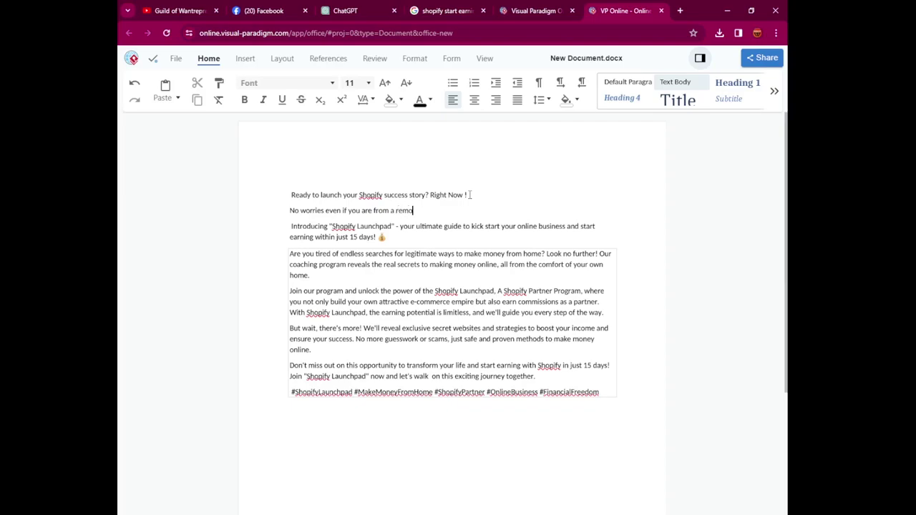
{"action": "type", "text": "te area where most of the payment"}
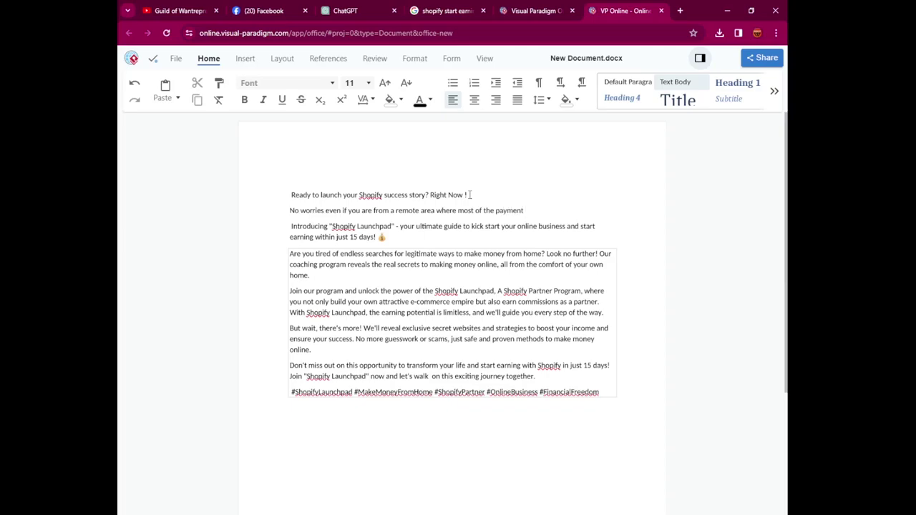
{"action": "type", "text": " channels are not working"}
{"action": "type", "text": "and dilive"}
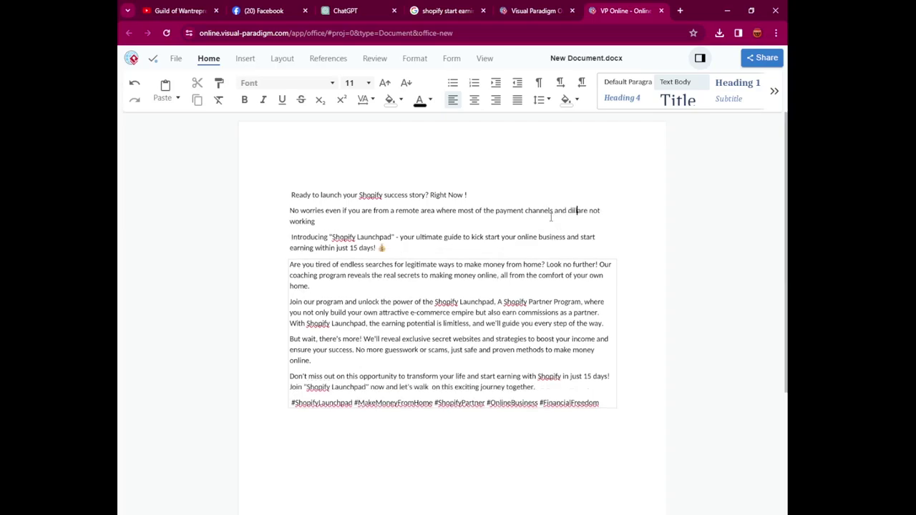
{"action": "type", "text": "ry methods"}
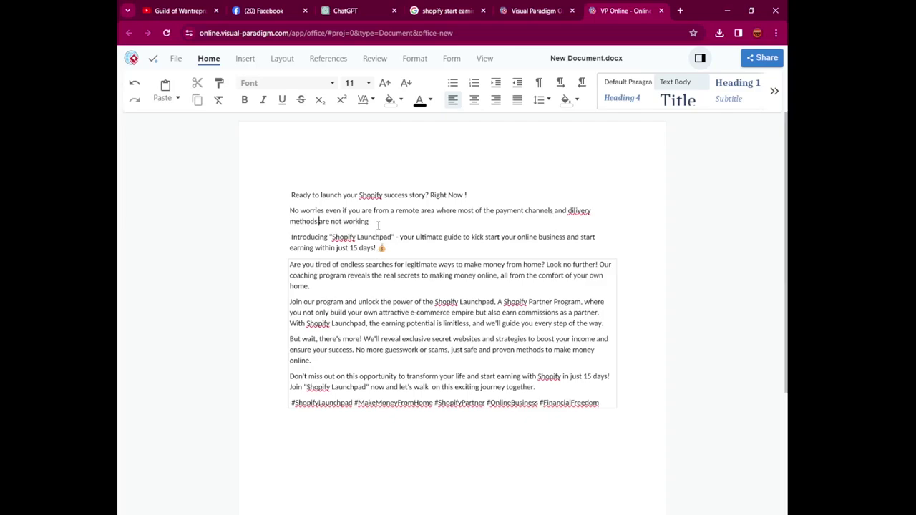
{"action": "left_click", "coordinate": [377, 222]}
{"action": "type", "text": "."}
{"action": "right_click", "coordinate": [586, 209]}
{"action": "left_click", "coordinate": [604, 216]}
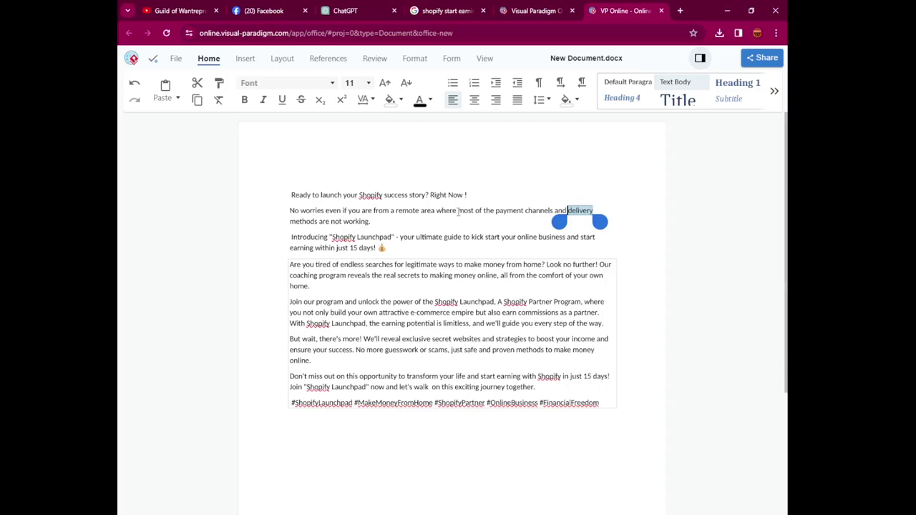
{"action": "left_click", "coordinate": [458, 212]}
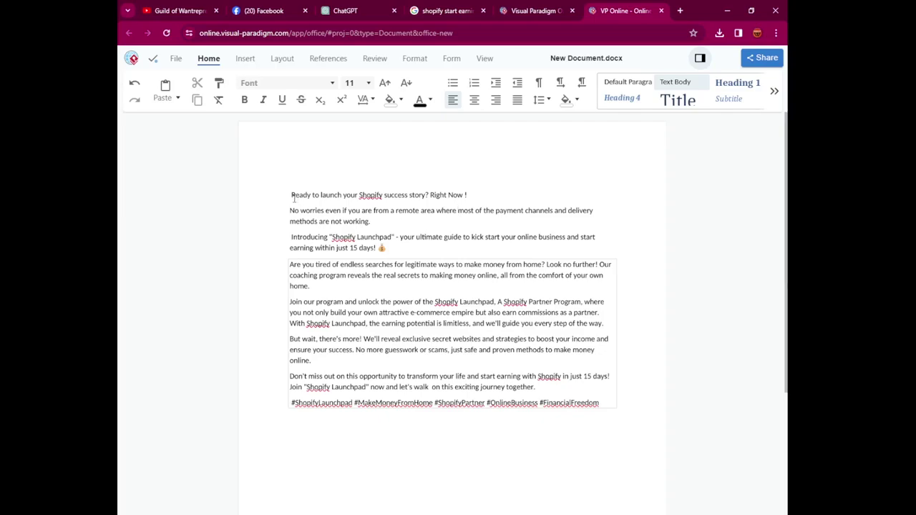
Copy the entire description text including the hashtags from the document and switch to the Shopify Launchpad Facebook page
{"action": "left_click_drag", "start_coordinate": [289, 196], "coordinate": [583, 420]}
{"action": "key", "text": "ctrl+c"}
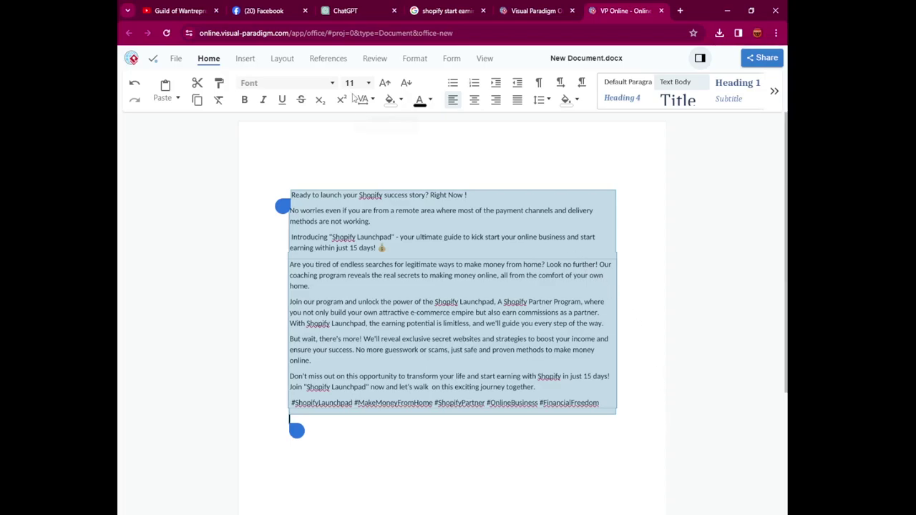
{"action": "left_click", "coordinate": [279, 12]}
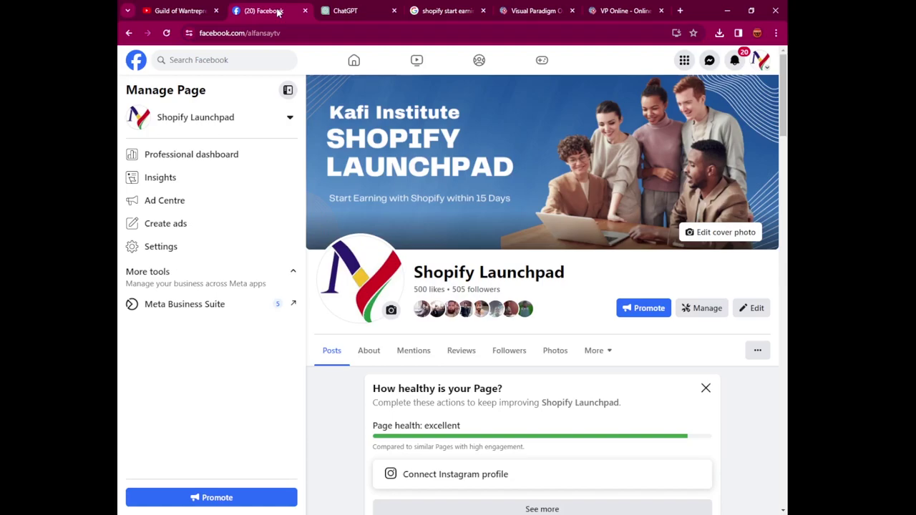
Switch to the Guild of Wantrepreneurs YouTube channel and open its channel customization in YouTube Studio
{"action": "left_click", "coordinate": [177, 10]}
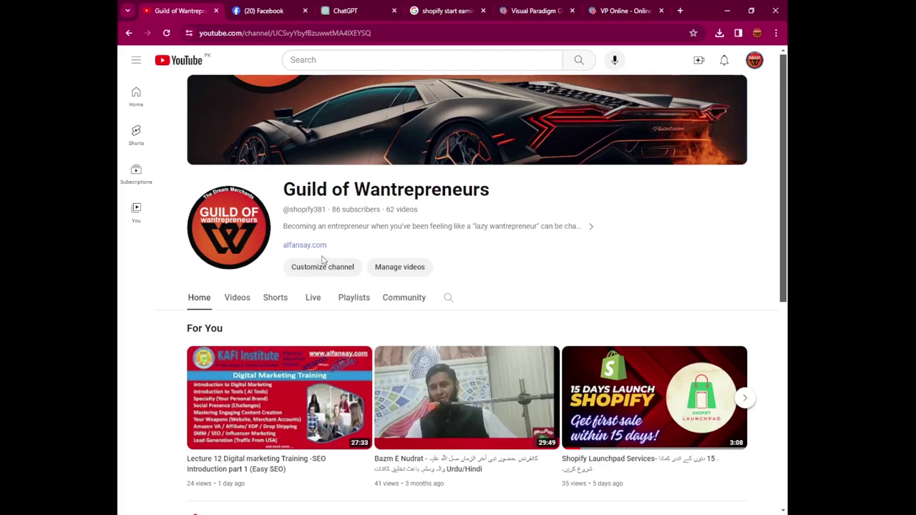
{"action": "left_click", "coordinate": [753, 61]}
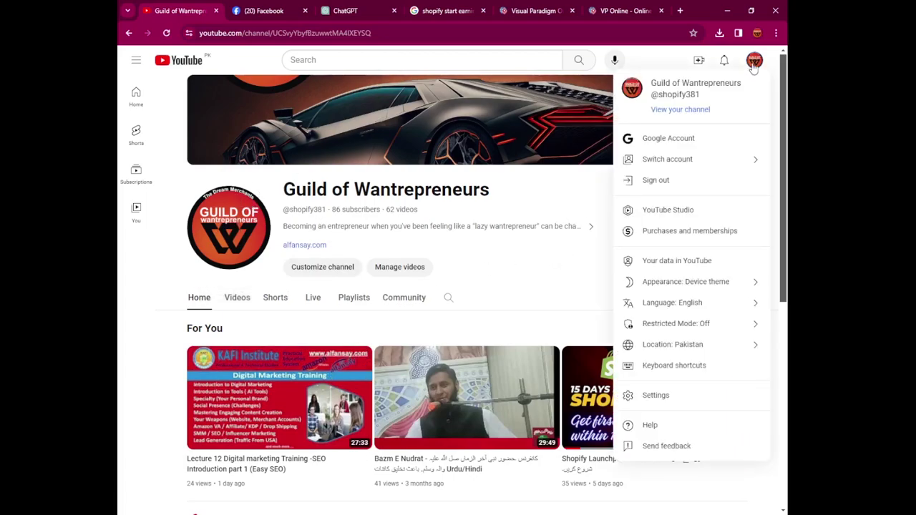
{"action": "left_click", "coordinate": [678, 211]}
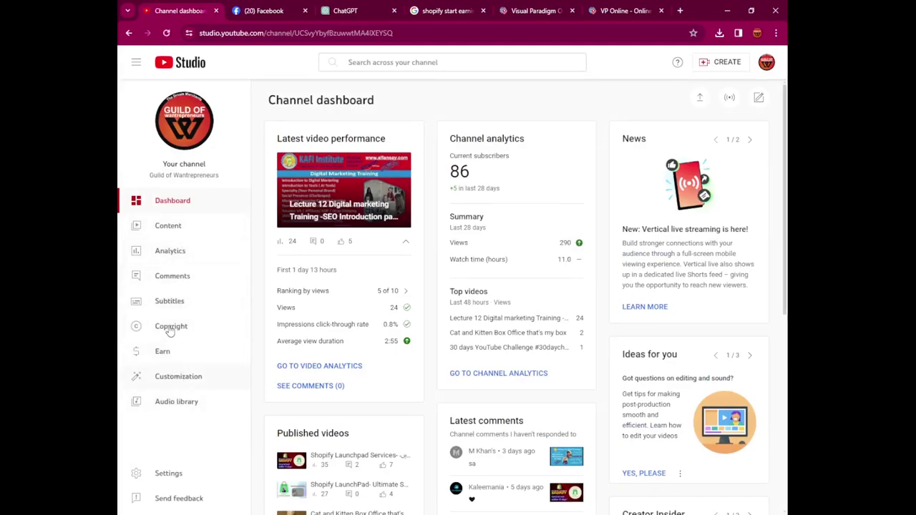
{"action": "left_click", "coordinate": [176, 380]}
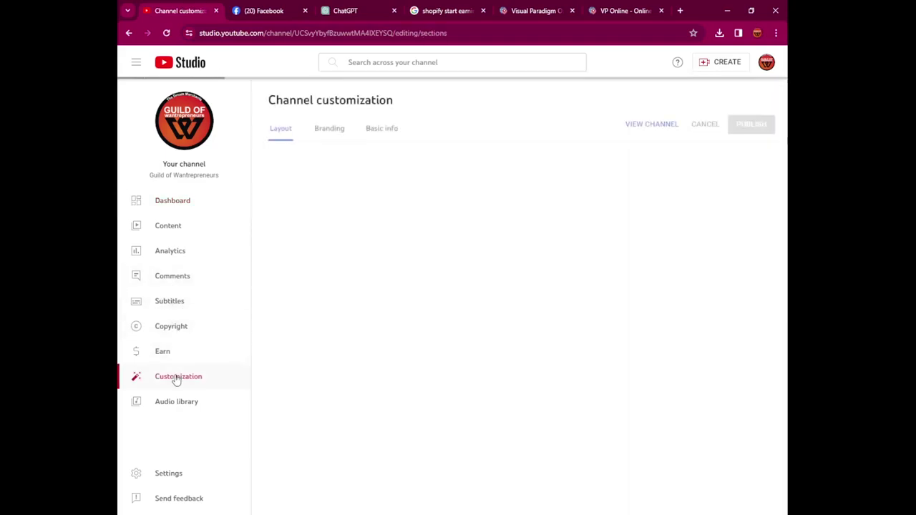
Look through the channel's layout and branding settings and open its basic info at the description
{"action": "scroll", "coordinate": [372, 286], "scroll_direction": "down", "scroll_amount": 1}
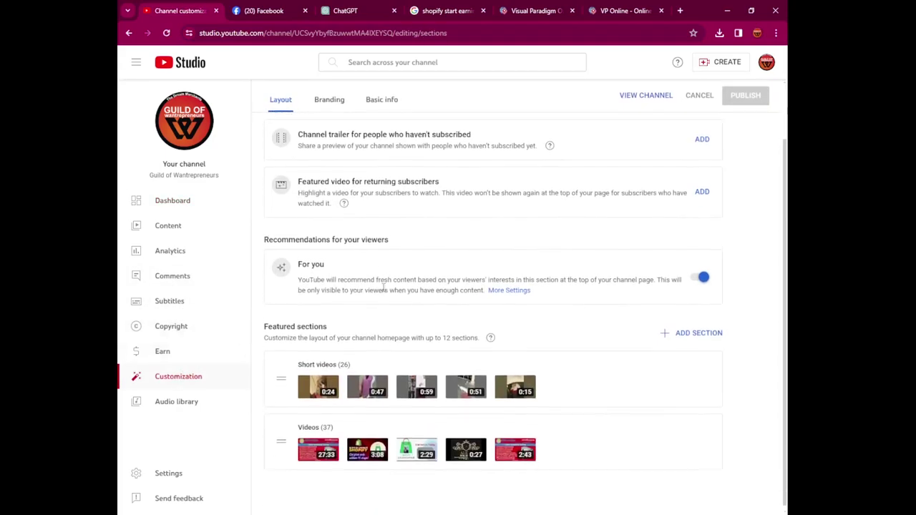
{"action": "scroll", "coordinate": [383, 286], "scroll_direction": "up", "scroll_amount": 2}
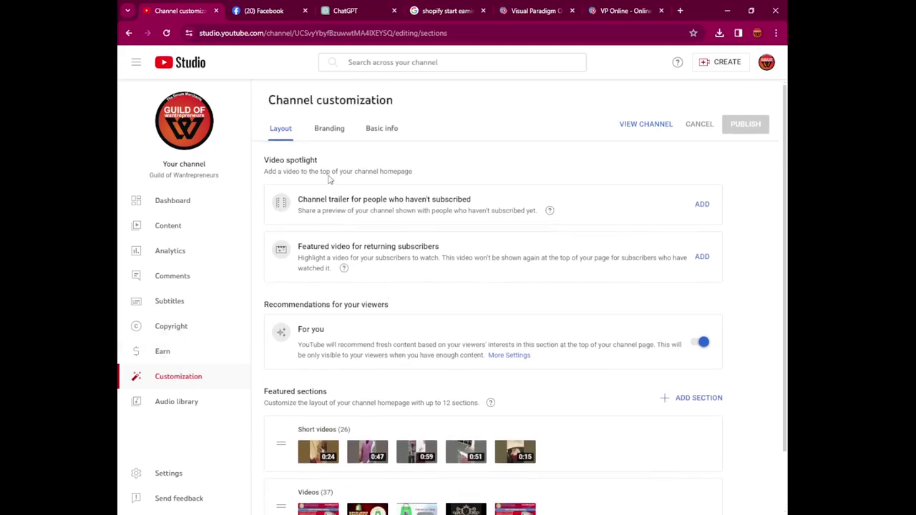
{"action": "left_click", "coordinate": [329, 131]}
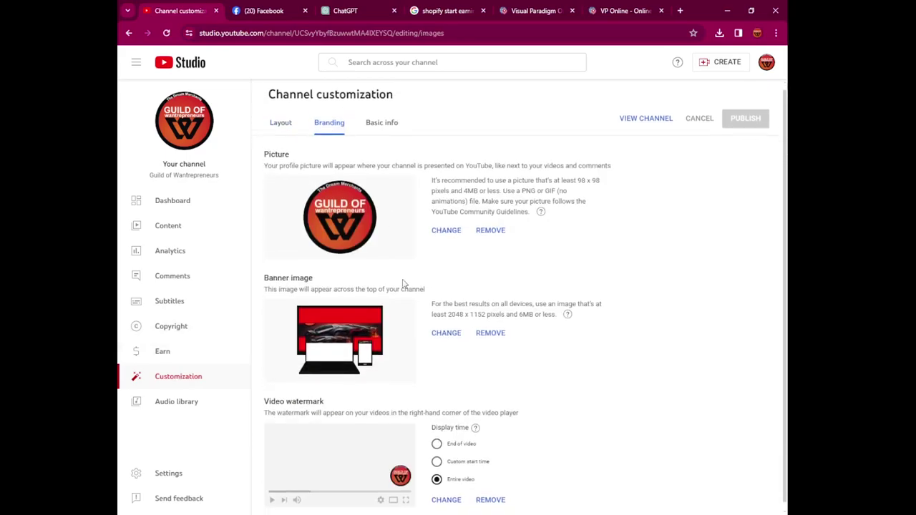
{"action": "scroll", "coordinate": [401, 283], "scroll_direction": "down", "scroll_amount": 1}
{"action": "left_click", "coordinate": [383, 116]}
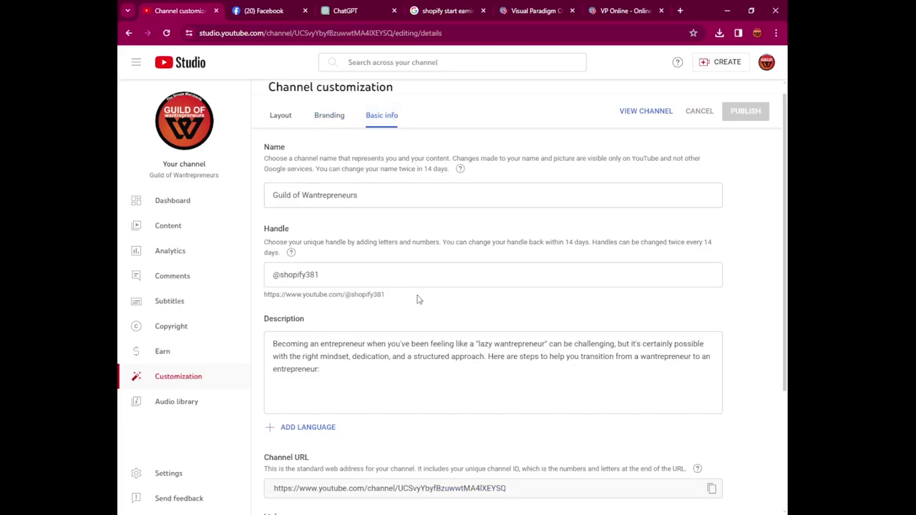
{"action": "scroll", "coordinate": [401, 261], "scroll_direction": "down", "scroll_amount": 3}
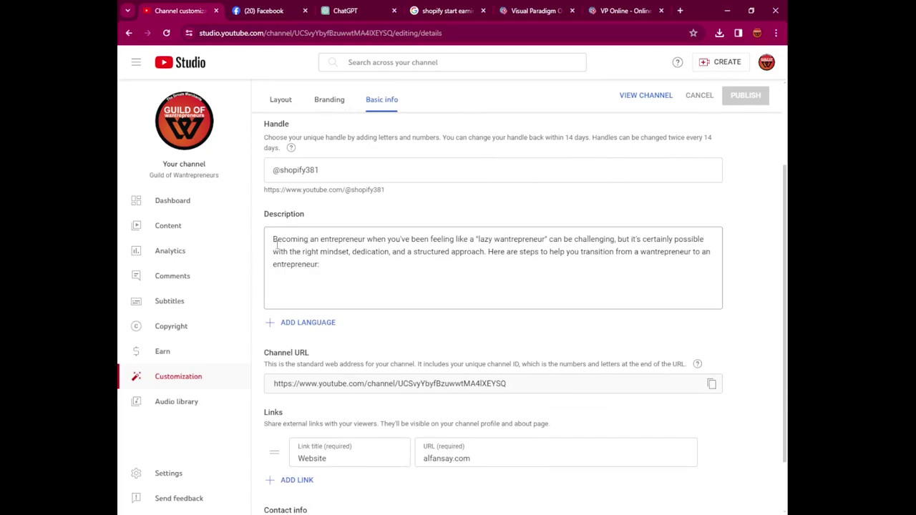
Insert blank lines at the start of the channel description and paste the copied Shopify Launchpad text above the existing text
{"action": "left_click", "coordinate": [323, 267]}
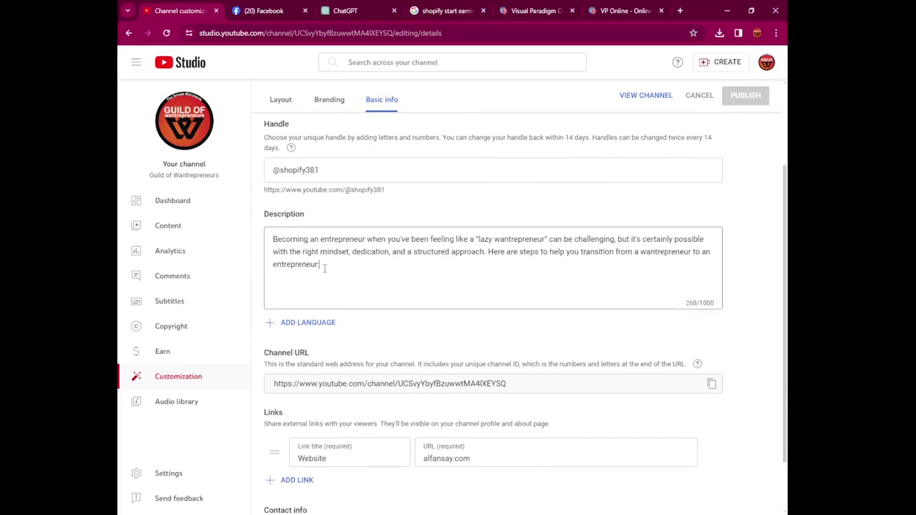
{"action": "left_click", "coordinate": [273, 242]}
{"action": "key", "text": "Return"}
{"action": "key", "text": "Return"}
{"action": "key", "text": "Return"}
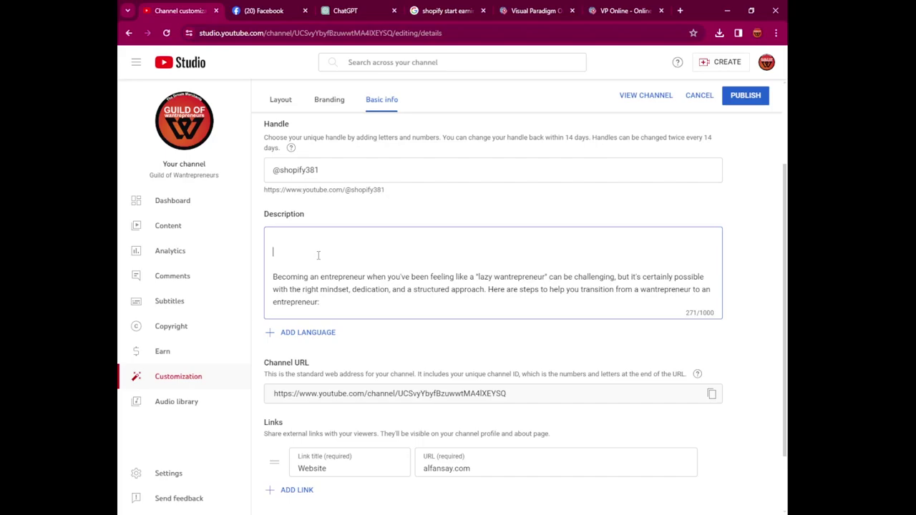
{"action": "key", "text": "ctrl+v"}
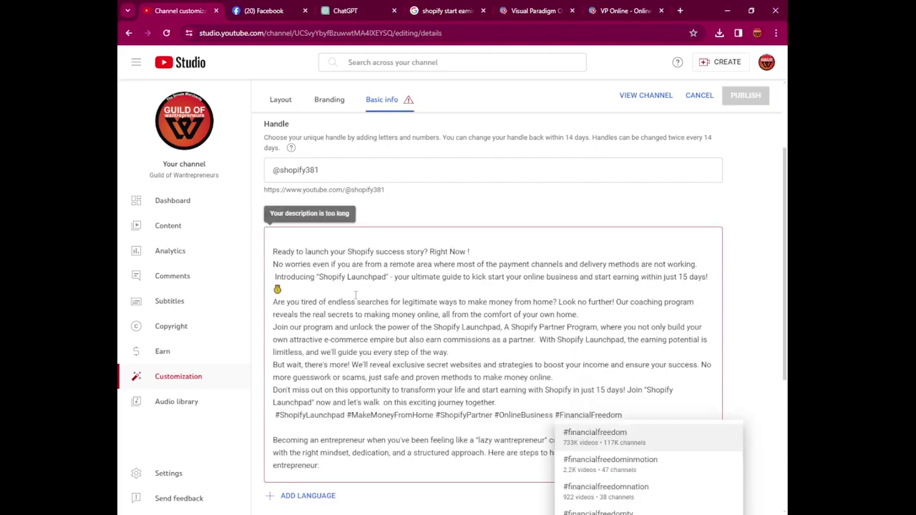
Delete the money bag emoji after "within just 15 days!" and leave a blank line before "Are you tired"
{"action": "left_click", "coordinate": [315, 288]}
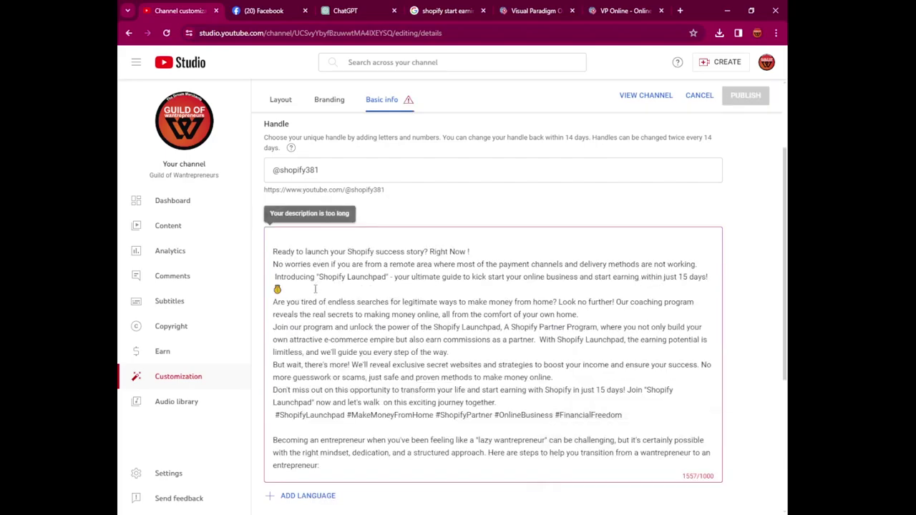
{"action": "key", "text": "BackSpace"}
{"action": "key", "text": "BackSpace"}
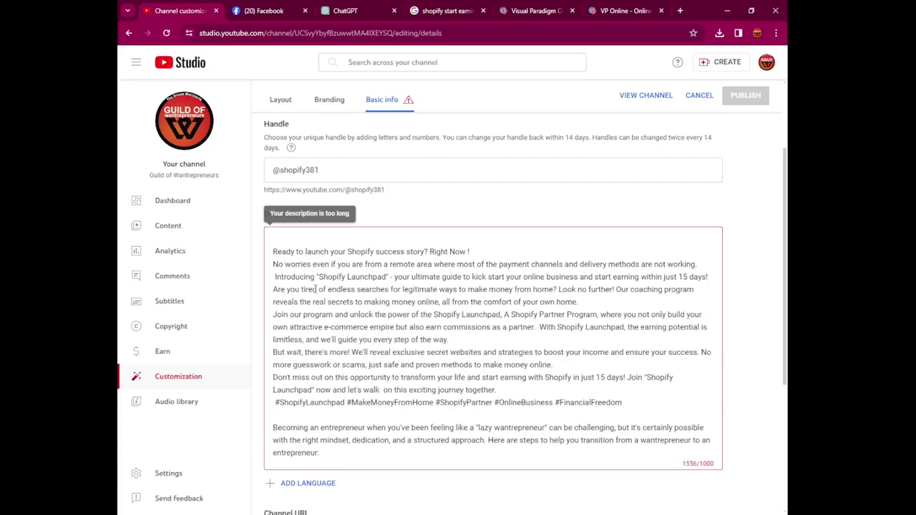
{"action": "key", "text": "Return"}
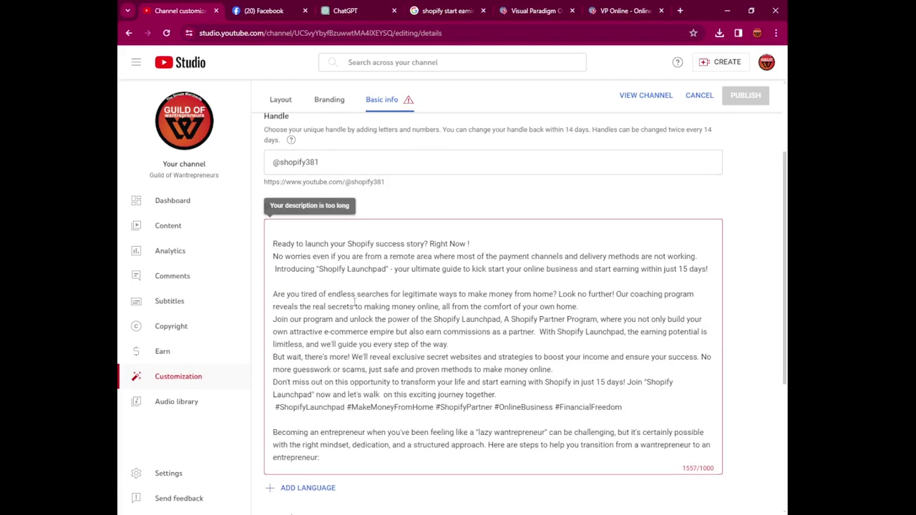
Add a blank line before the "But wait, there's more!" paragraph in the channel description
{"action": "scroll", "coordinate": [501, 300], "scroll_direction": "down", "scroll_amount": 1}
{"action": "left_click", "coordinate": [506, 301]}
{"action": "key", "text": "Return"}
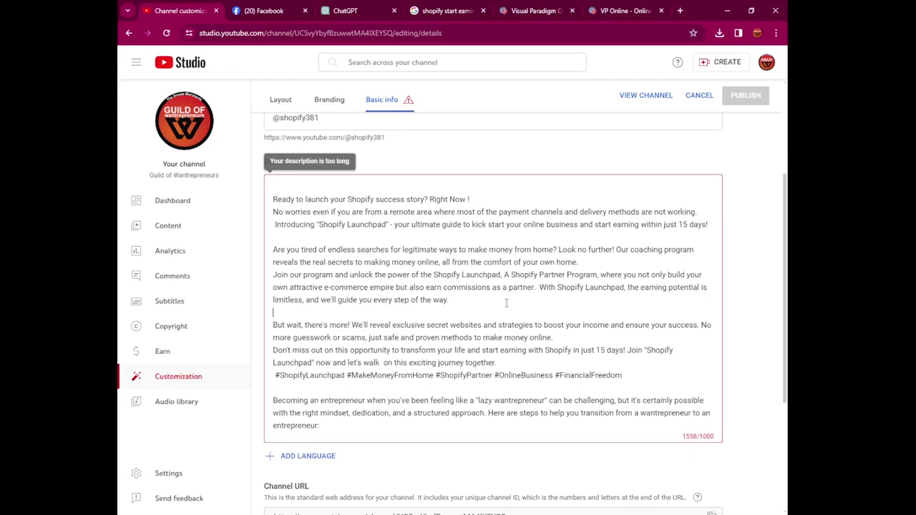
{"action": "scroll", "coordinate": [506, 303], "scroll_direction": "down", "scroll_amount": 1}
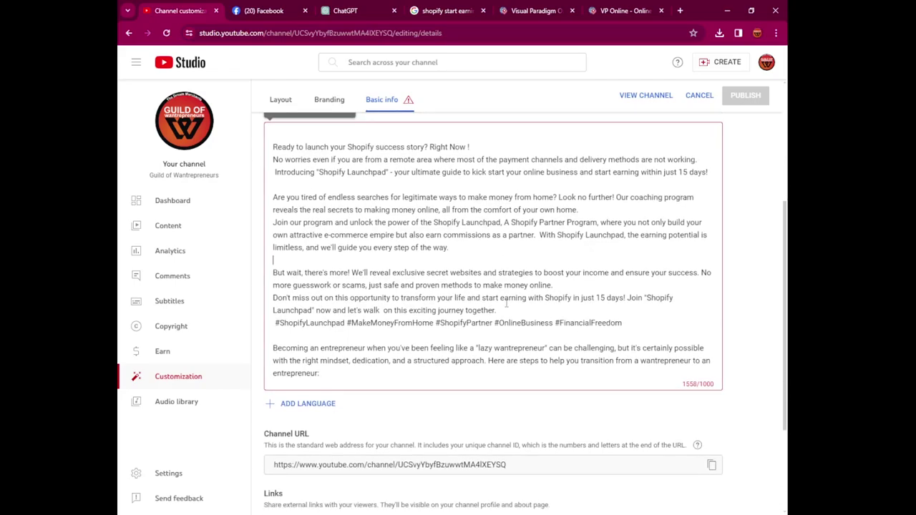
Delete the old "Becoming an entrepreneur" text and the "But wait, there's more!" paragraph from the channel description
{"action": "scroll", "coordinate": [506, 304], "scroll_direction": "up", "scroll_amount": 2}
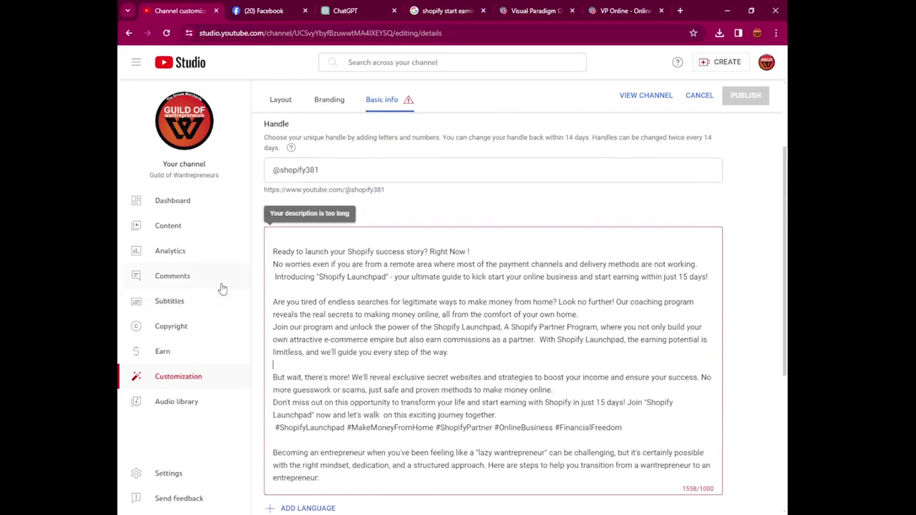
{"action": "scroll", "coordinate": [394, 287], "scroll_direction": "down", "scroll_amount": 3}
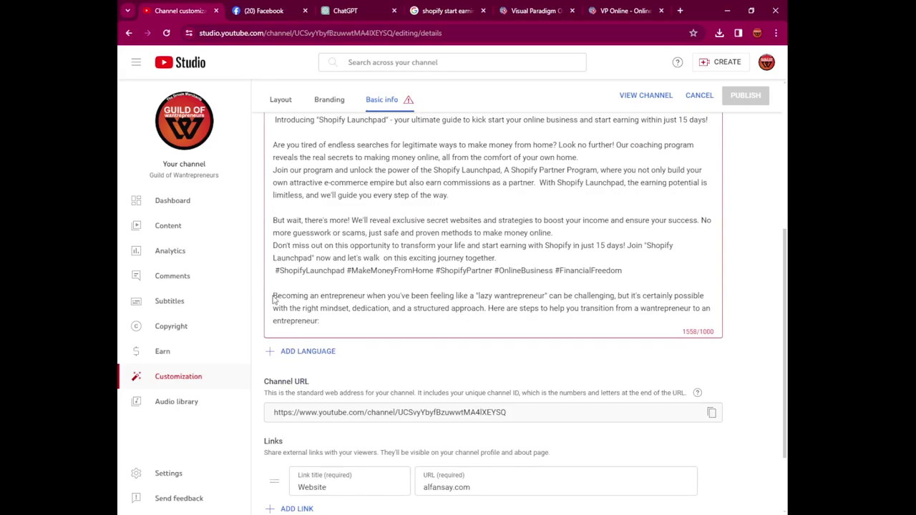
{"action": "left_click_drag", "start_coordinate": [274, 299], "coordinate": [319, 320]}
{"action": "key", "text": "BackSpace"}
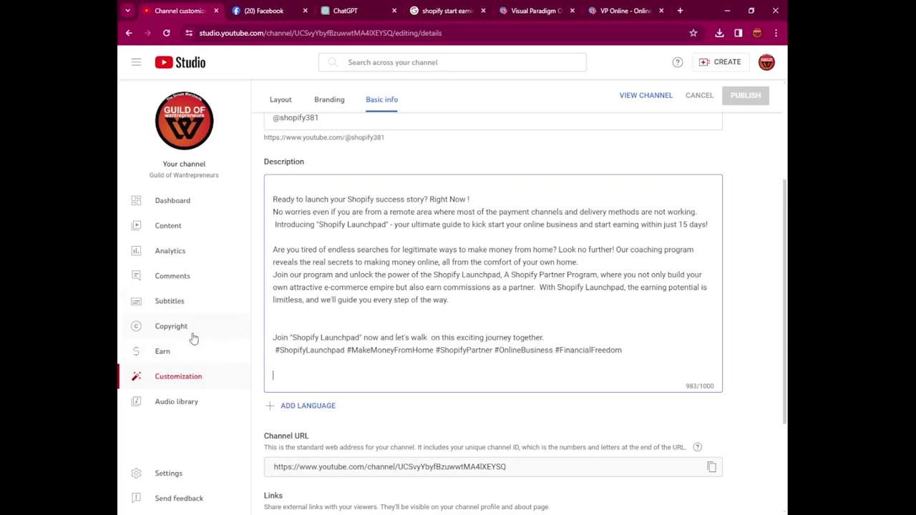
Replace the whole default video description in the channel's upload defaults with the copied Shopify Launchpad text
{"action": "left_click", "coordinate": [171, 478]}
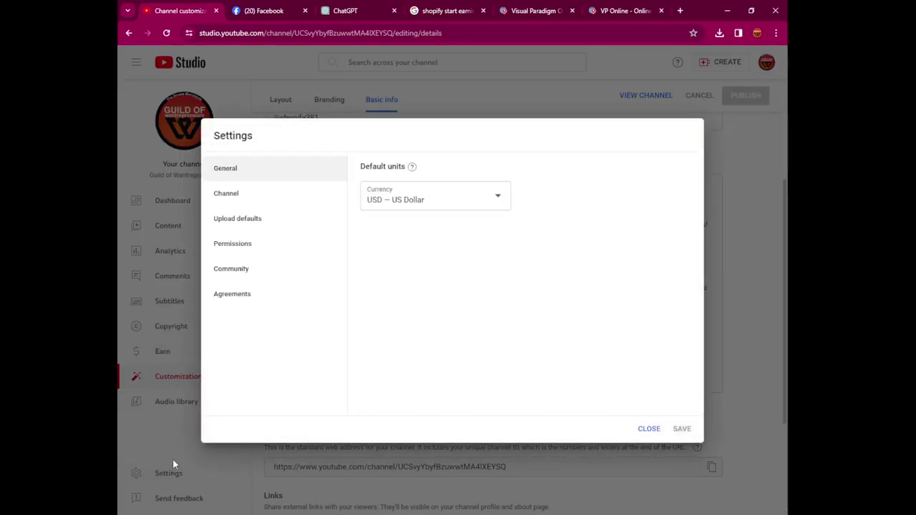
{"action": "left_click", "coordinate": [240, 224]}
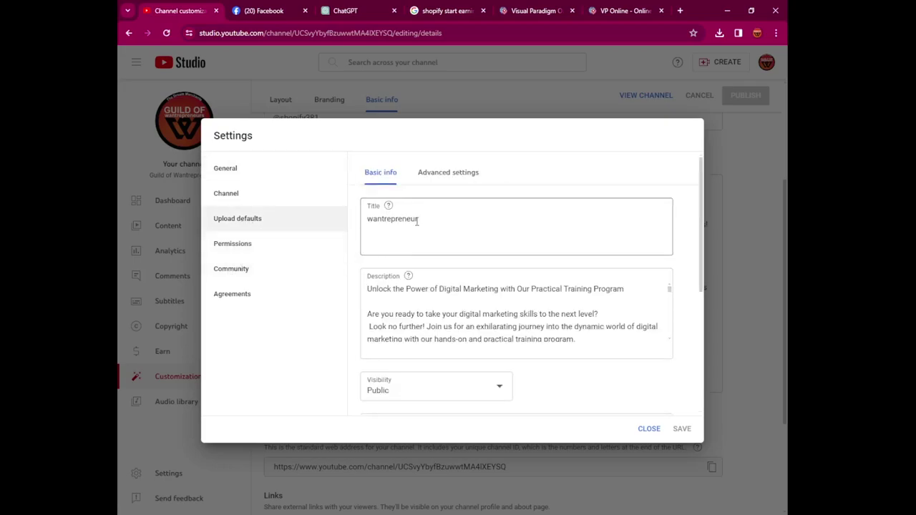
{"action": "scroll", "coordinate": [429, 293], "scroll_direction": "down", "scroll_amount": 10}
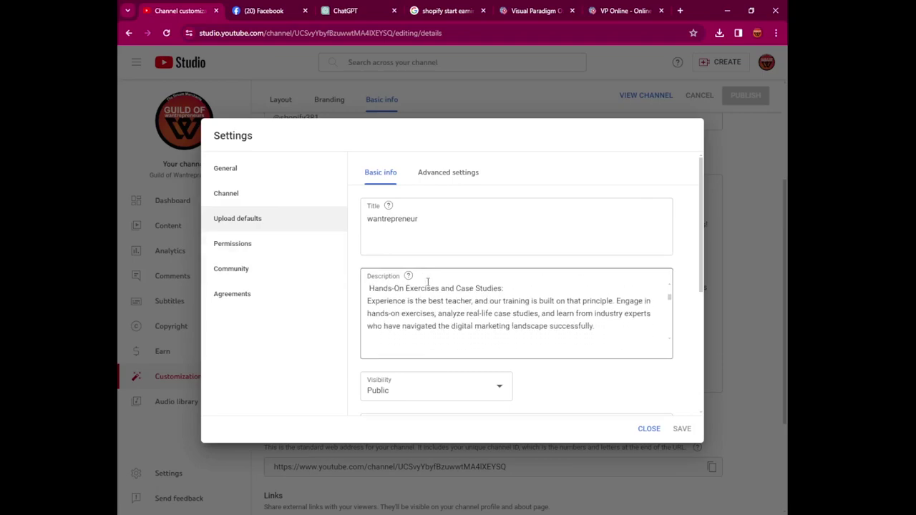
{"action": "scroll", "coordinate": [433, 297], "scroll_direction": "down", "scroll_amount": 3}
{"action": "scroll", "coordinate": [461, 322], "scroll_direction": "down", "scroll_amount": 12}
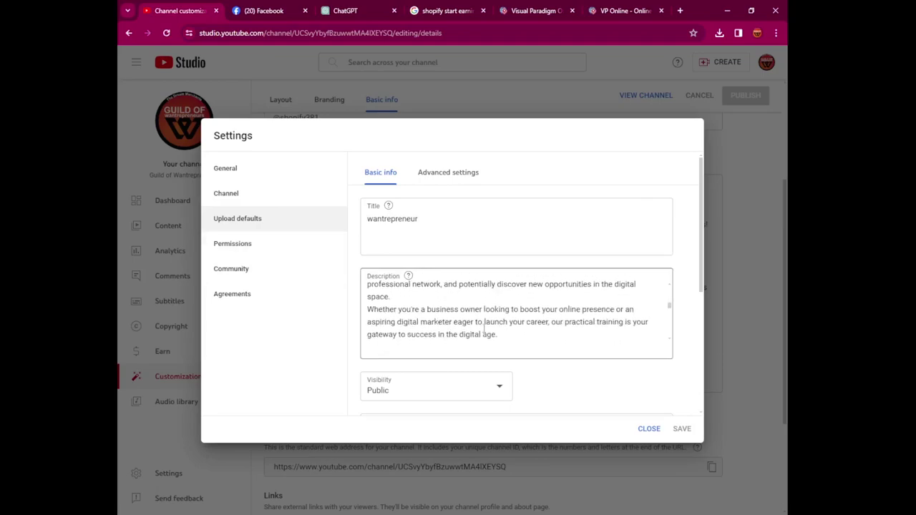
{"action": "scroll", "coordinate": [484, 328], "scroll_direction": "down", "scroll_amount": 5}
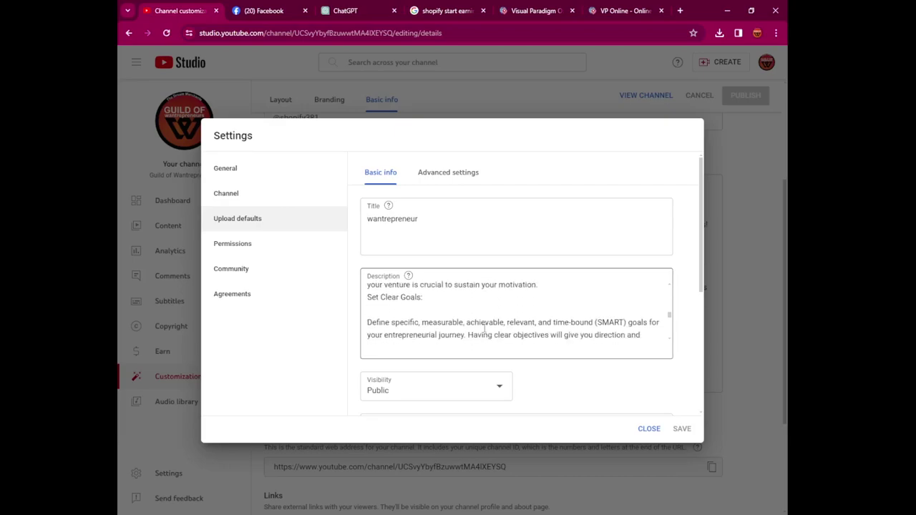
{"action": "scroll", "coordinate": [485, 324], "scroll_direction": "up", "scroll_amount": 10}
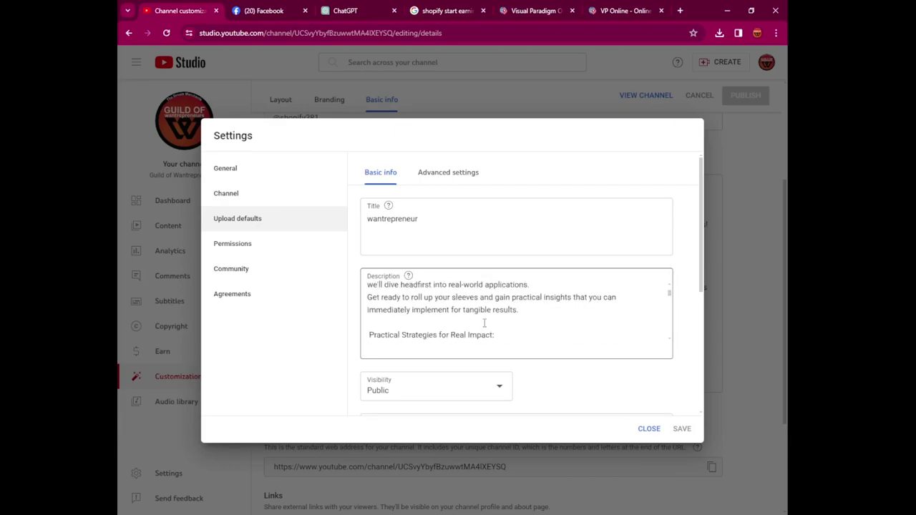
{"action": "left_click", "coordinate": [427, 289]}
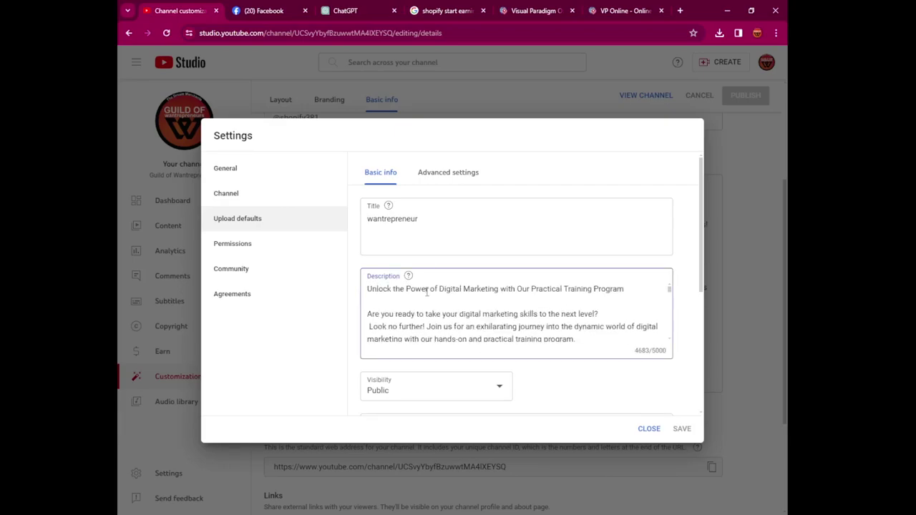
{"action": "key", "text": "ctrl+a"}
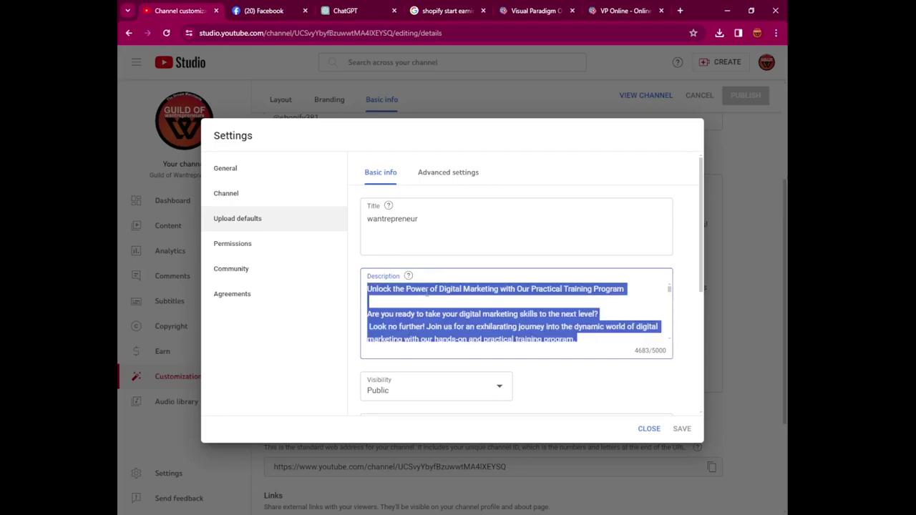
{"action": "key", "text": "BackSpace"}
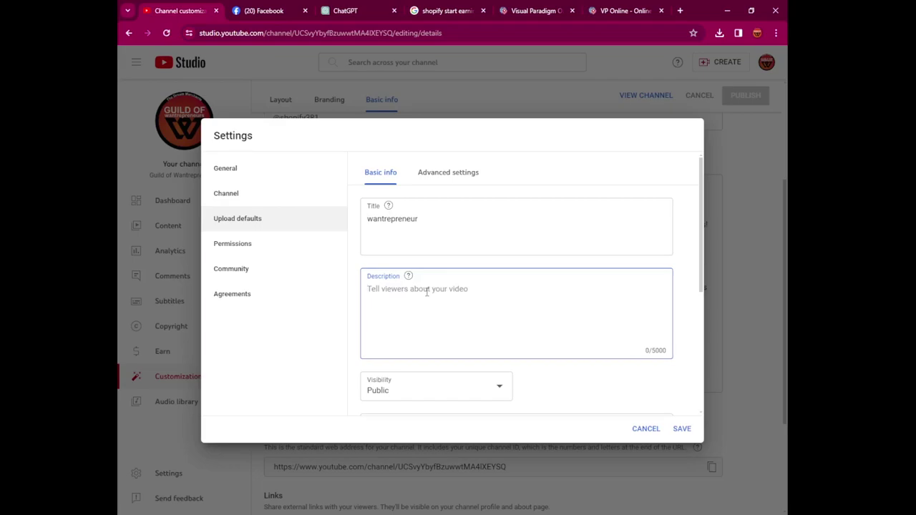
{"action": "key", "text": "ctrl+v"}
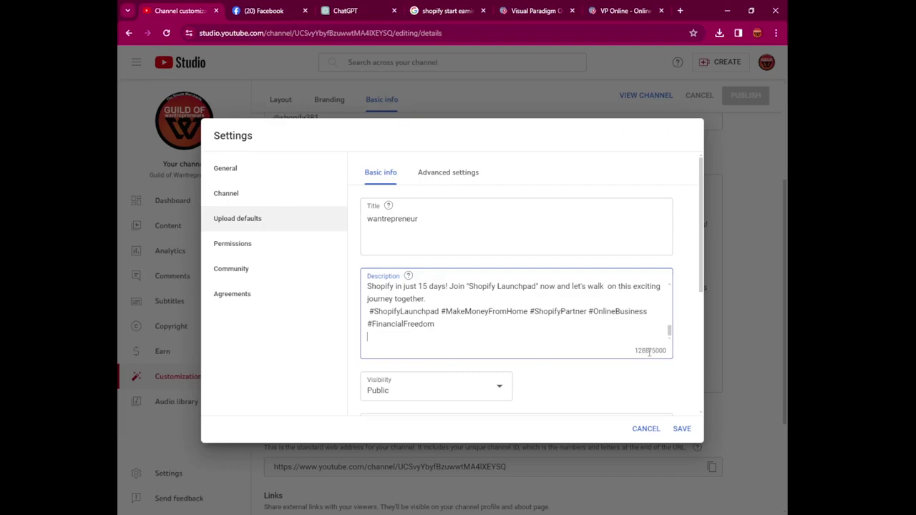
Read through the pasted default description from start to end and save the upload defaults
{"action": "left_click_drag", "start_coordinate": [669, 332], "coordinate": [669, 286]}
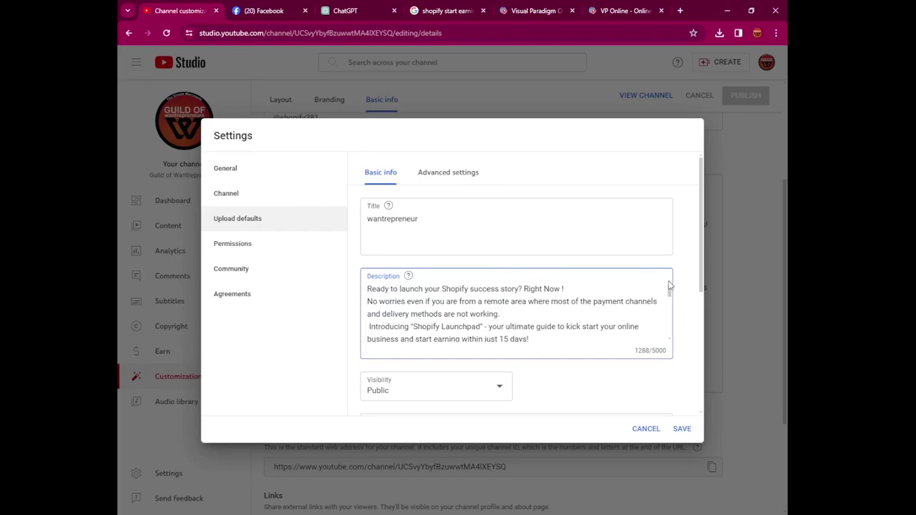
{"action": "scroll", "coordinate": [579, 298], "scroll_direction": "down", "scroll_amount": 1}
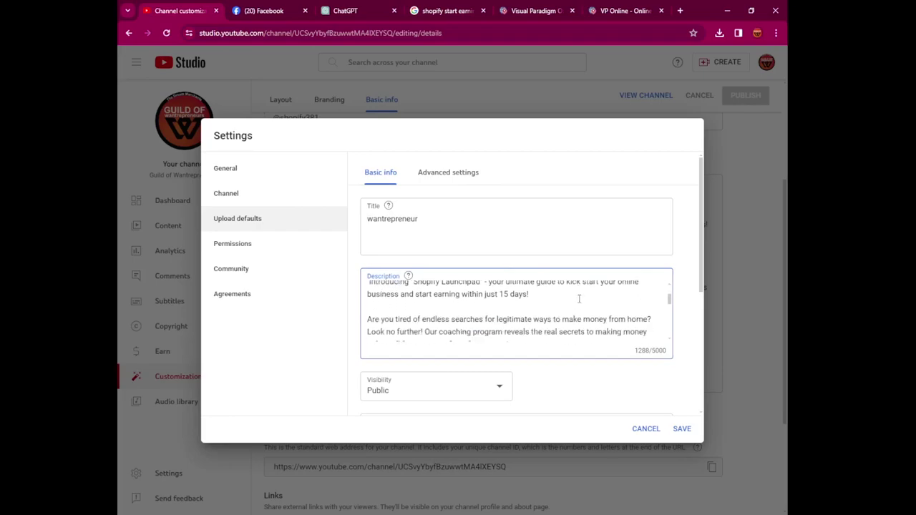
{"action": "scroll", "coordinate": [579, 298], "scroll_direction": "down", "scroll_amount": 2}
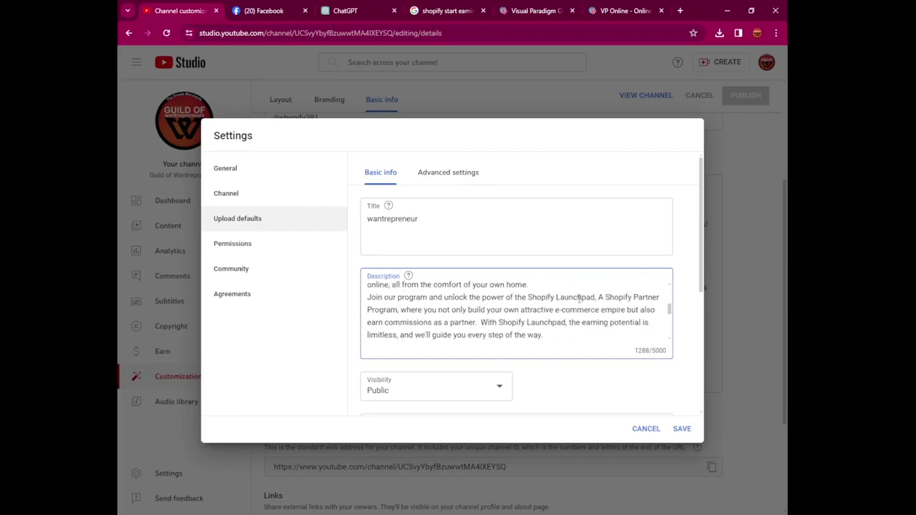
{"action": "scroll", "coordinate": [579, 298], "scroll_direction": "down", "scroll_amount": 3}
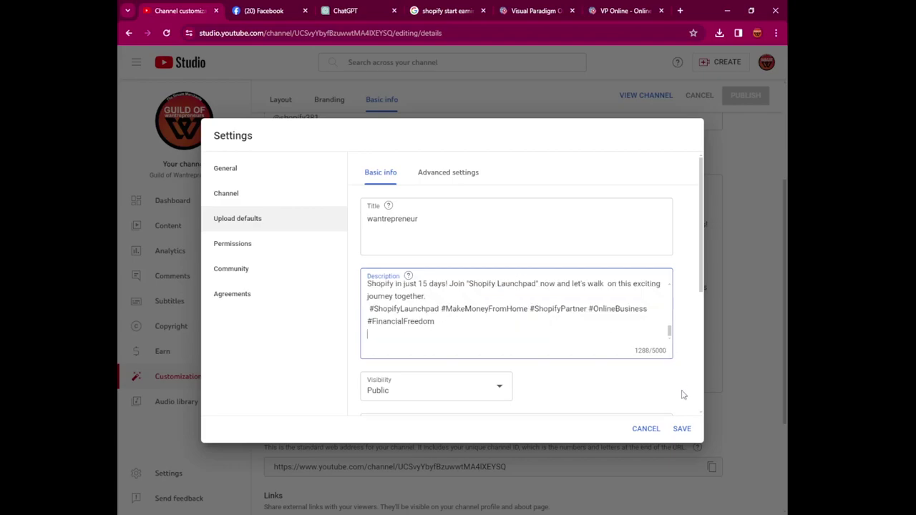
{"action": "left_click", "coordinate": [682, 428]}
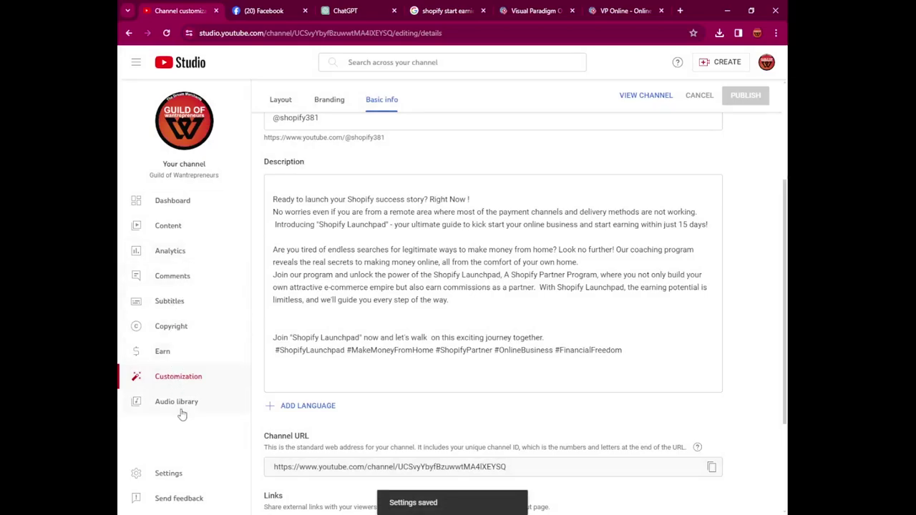
Reopen the upload defaults, look over the existing tags, and select the hashtags at the end of the default description
{"action": "left_click", "coordinate": [181, 473]}
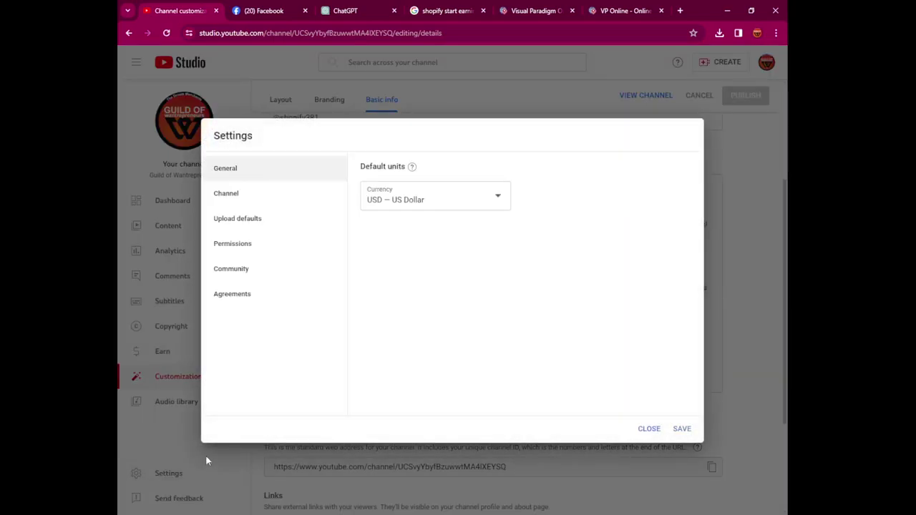
{"action": "left_click", "coordinate": [250, 225]}
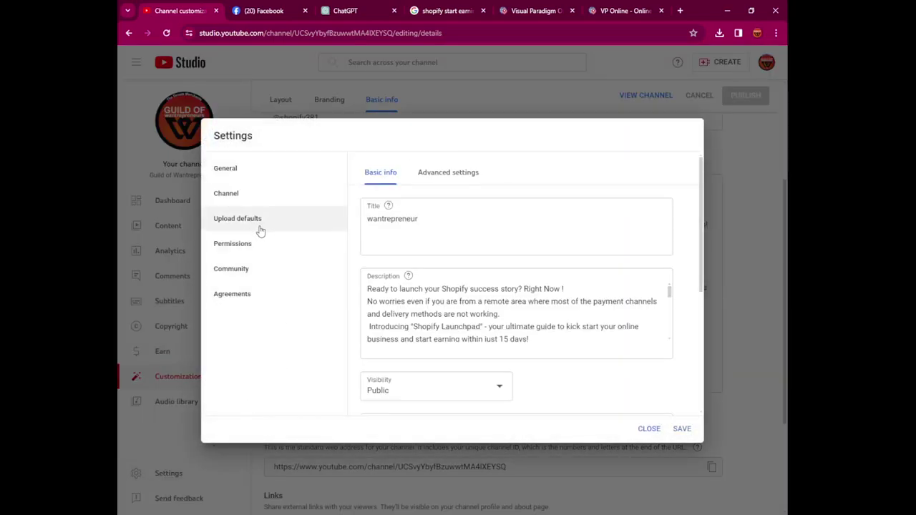
{"action": "scroll", "coordinate": [491, 329], "scroll_direction": "down", "scroll_amount": 5}
{"action": "scroll", "coordinate": [633, 378], "scroll_direction": "down", "scroll_amount": 5}
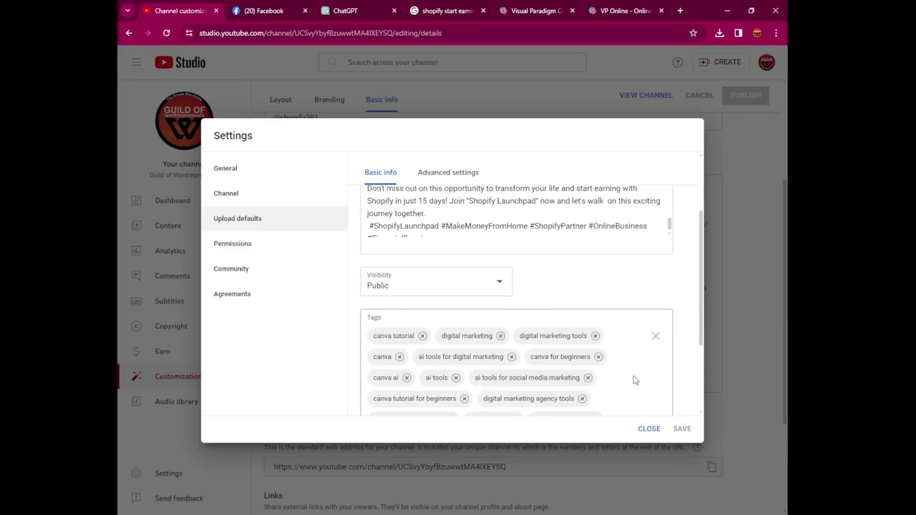
{"action": "scroll", "coordinate": [634, 380], "scroll_direction": "up", "scroll_amount": 3}
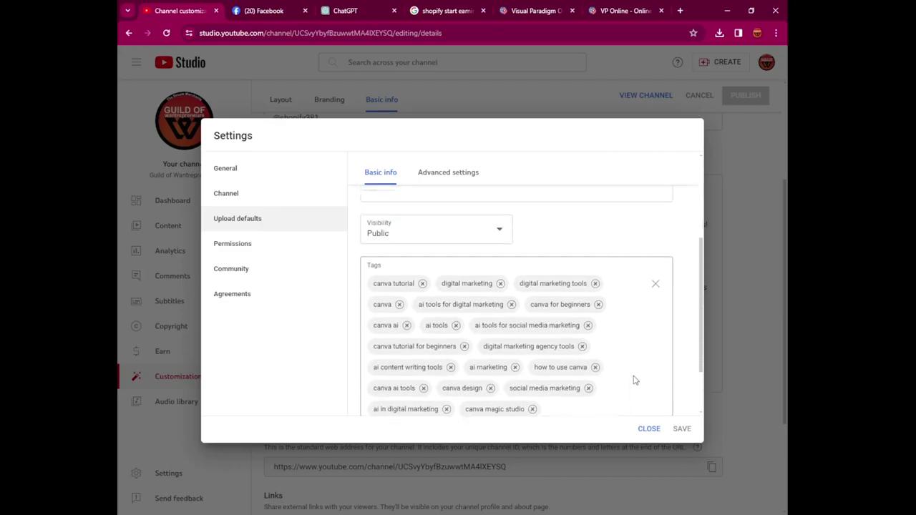
{"action": "scroll", "coordinate": [634, 380], "scroll_direction": "down", "scroll_amount": 1}
{"action": "scroll", "coordinate": [510, 260], "scroll_direction": "up", "scroll_amount": 3}
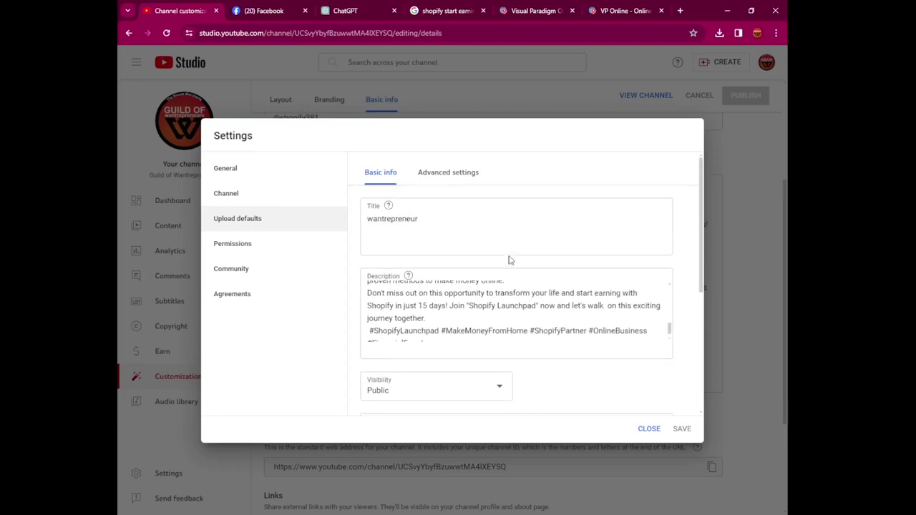
{"action": "scroll", "coordinate": [448, 338], "scroll_direction": "down", "scroll_amount": 1}
{"action": "triple_click", "coordinate": [448, 335]}
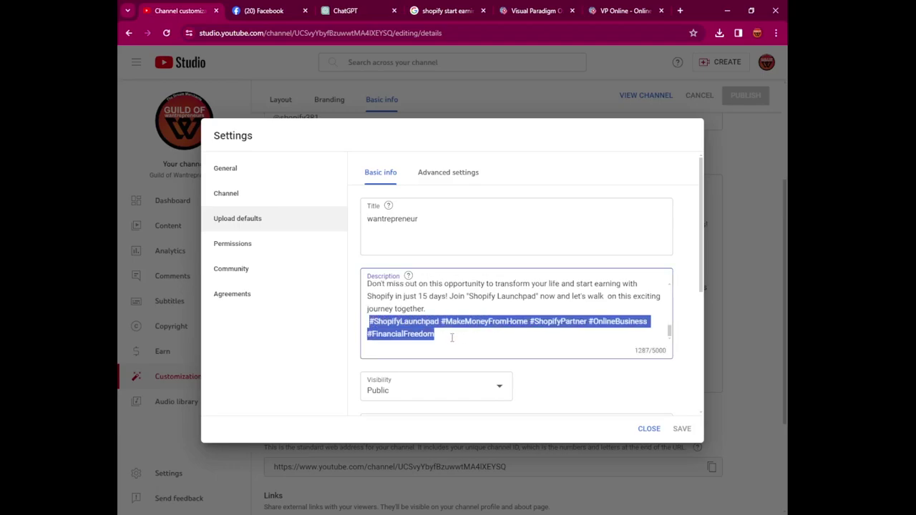
Switch to the Visual Paradigm online document and paste a copy of the hashtag line directly below the original
{"action": "left_click", "coordinate": [622, 10]}
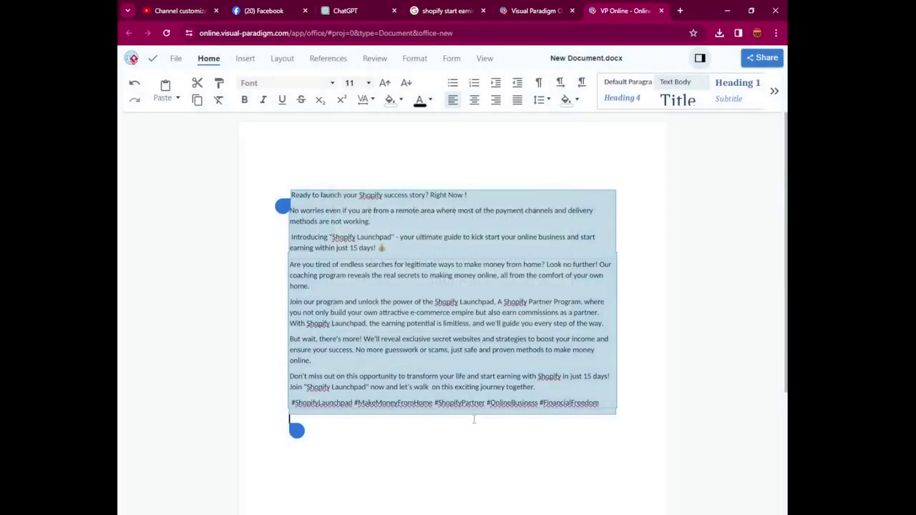
{"action": "left_click", "coordinate": [329, 414]}
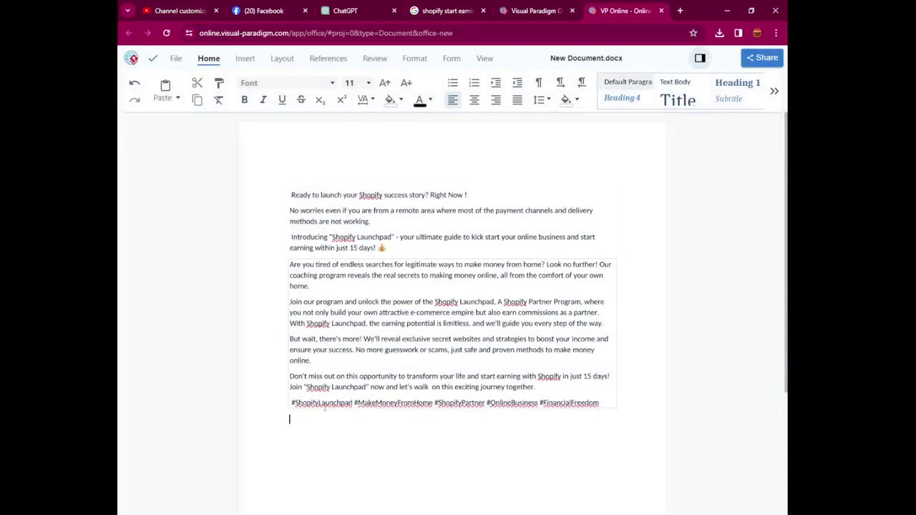
{"action": "triple_click", "coordinate": [324, 407]}
{"action": "key", "text": "ctrl+c"}
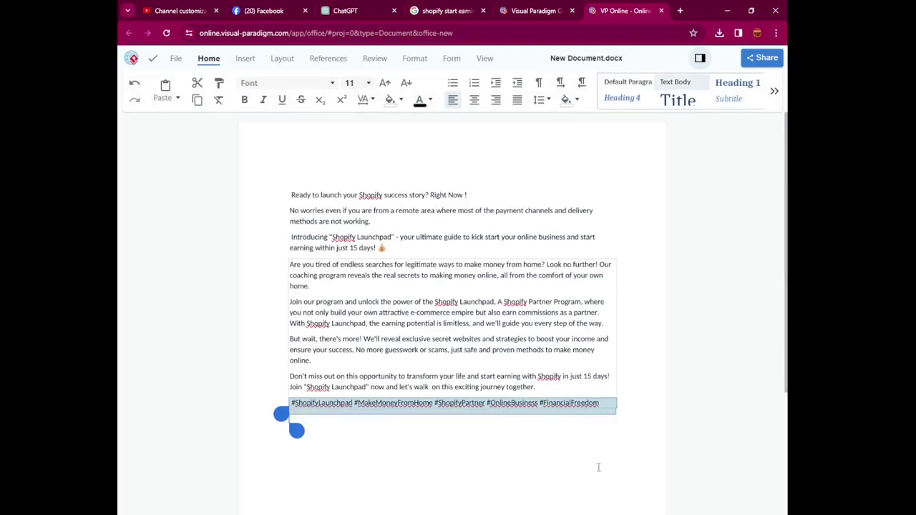
{"action": "left_click", "coordinate": [537, 461]}
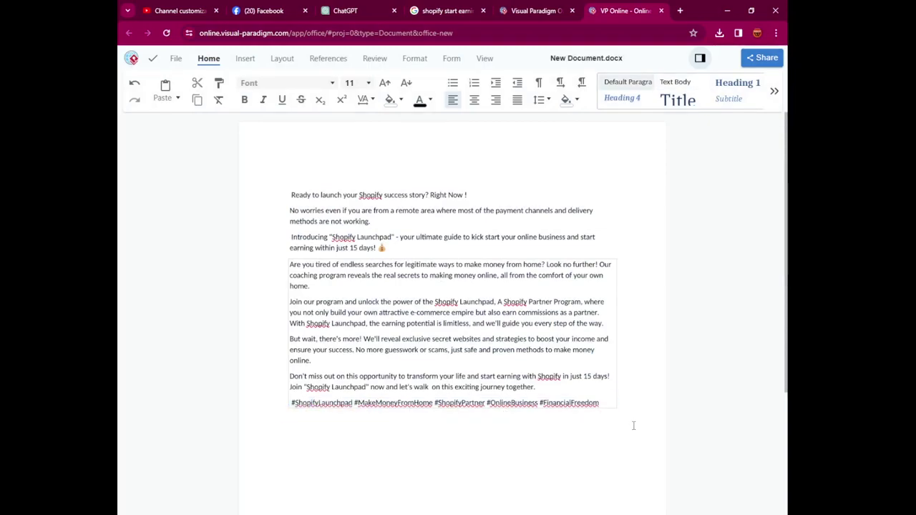
{"action": "key", "text": "ctrl+v"}
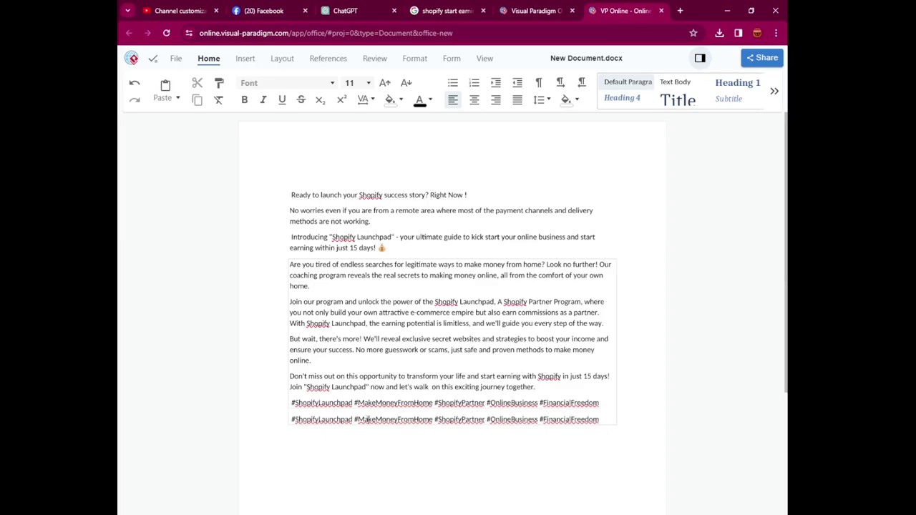
Turn the copied hashtag line into comma-separated keywords by removing each # and putting commas between ShopifyLaunchpad, MakeMoneyFromHome, ShopifyPartner, OnlineBusiness and FinancialFreedom
{"action": "left_click", "coordinate": [295, 419]}
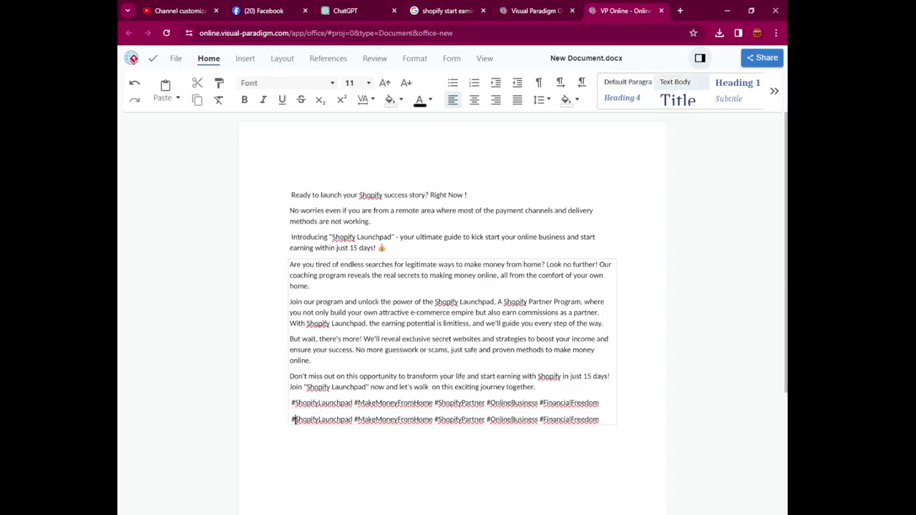
{"action": "key", "text": "Delete"}
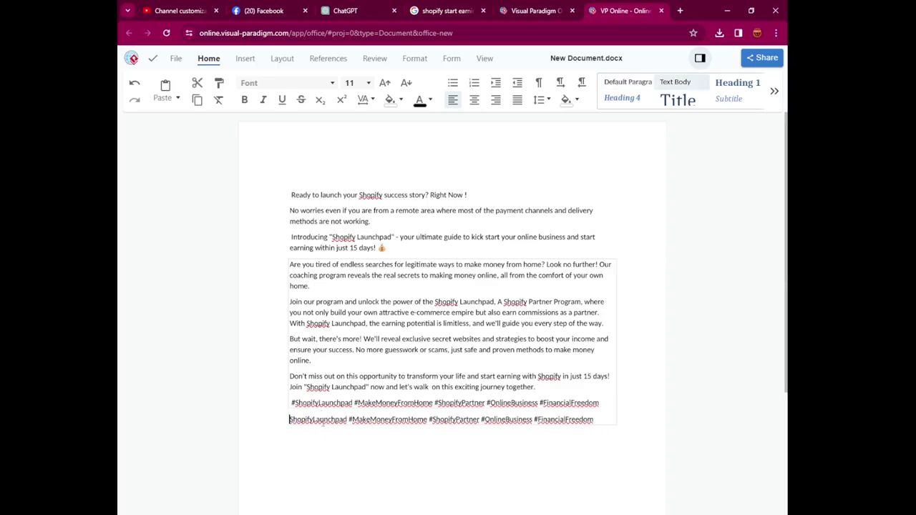
{"action": "left_click", "coordinate": [348, 419]}
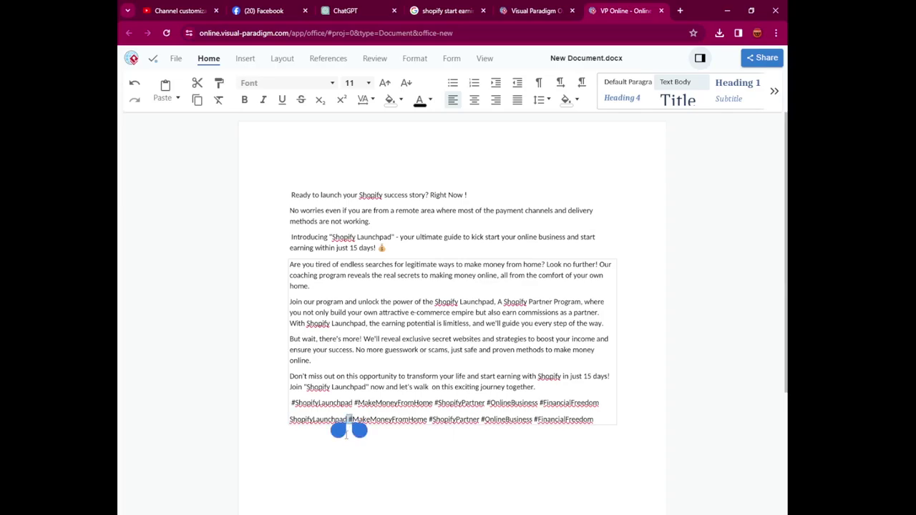
{"action": "key", "text": "Delete"}
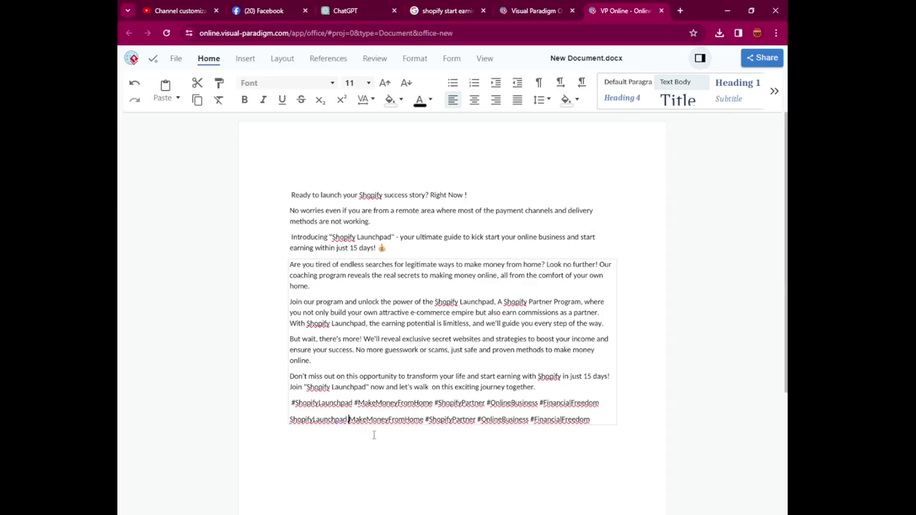
{"action": "left_click", "coordinate": [426, 420]}
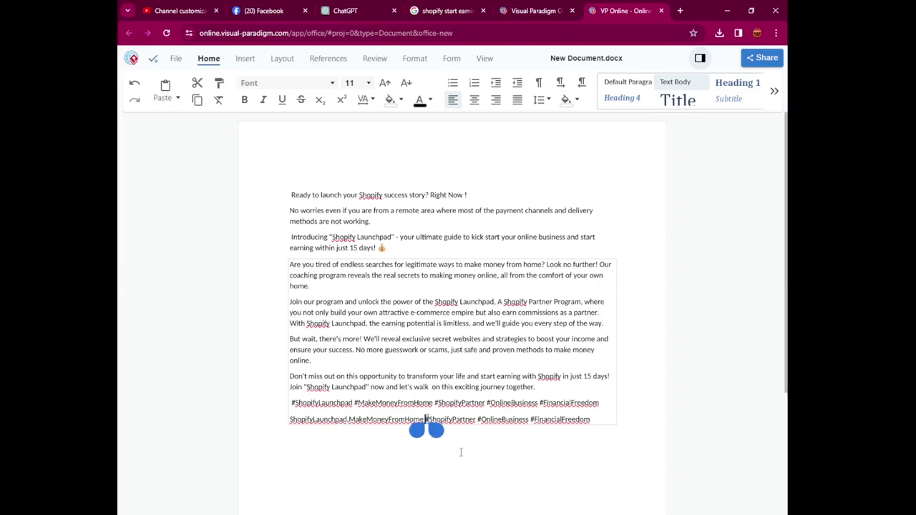
{"action": "key", "text": "Delete"}
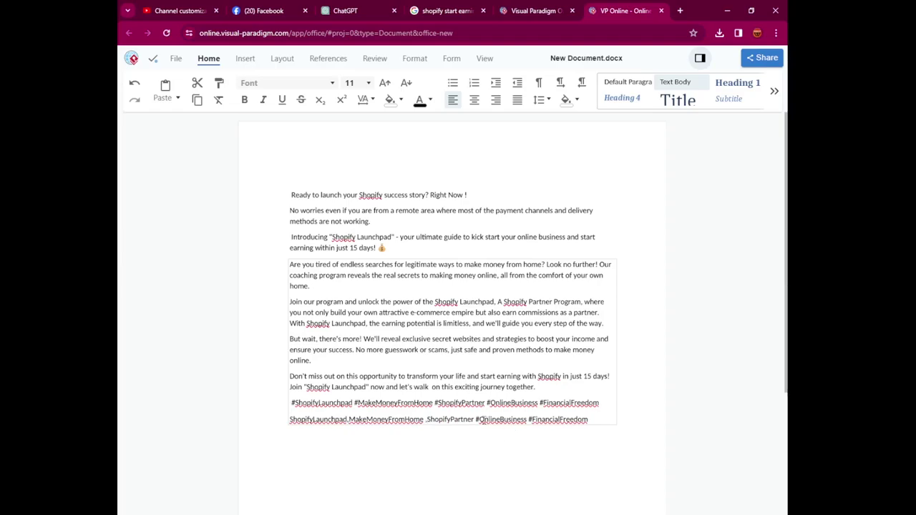
{"action": "left_click", "coordinate": [473, 419]}
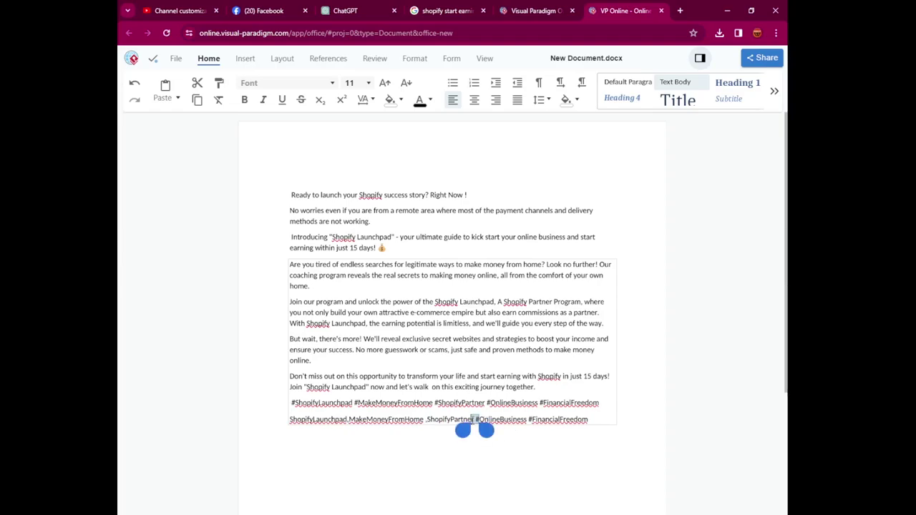
{"action": "key", "text": "Delete"}
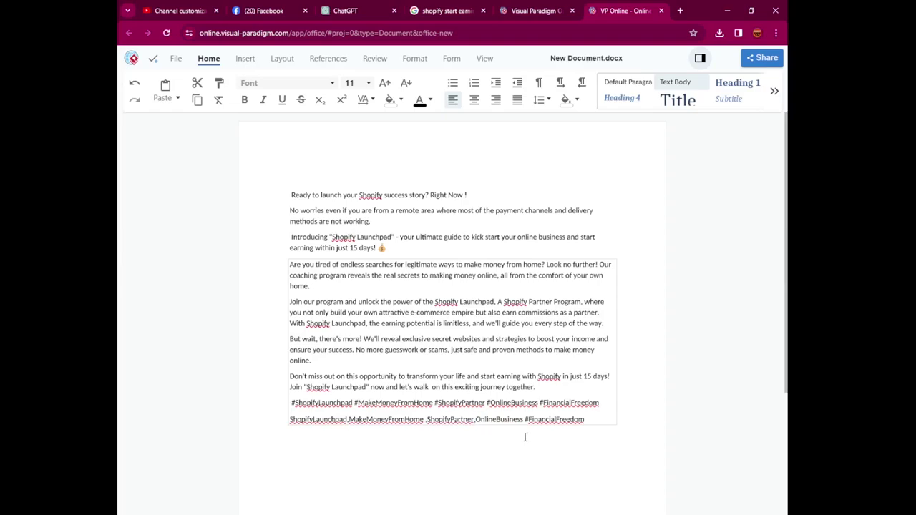
{"action": "left_click", "coordinate": [531, 419]}
{"action": "key", "text": "Delete"}
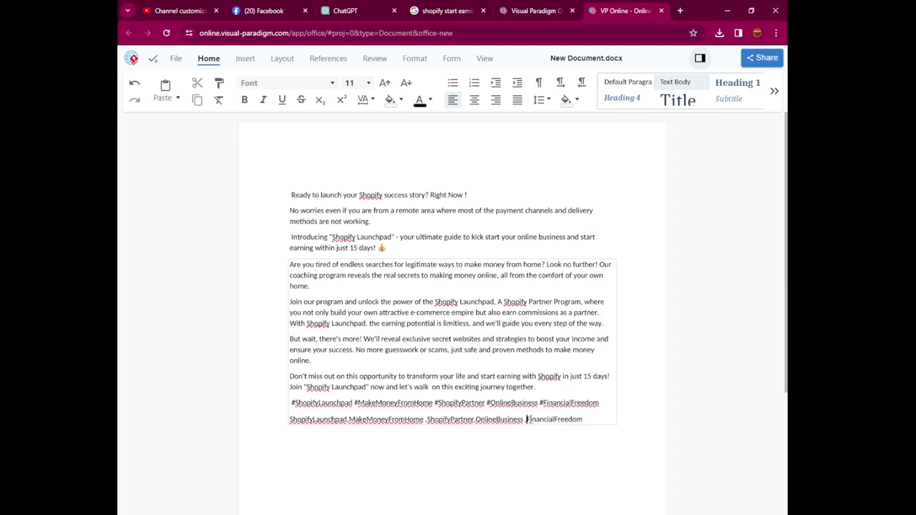
Copy the comma-separated keyword line and add it to the default tags in YouTube Studio's upload defaults, after the existing tags
{"action": "triple_click", "coordinate": [296, 475]}
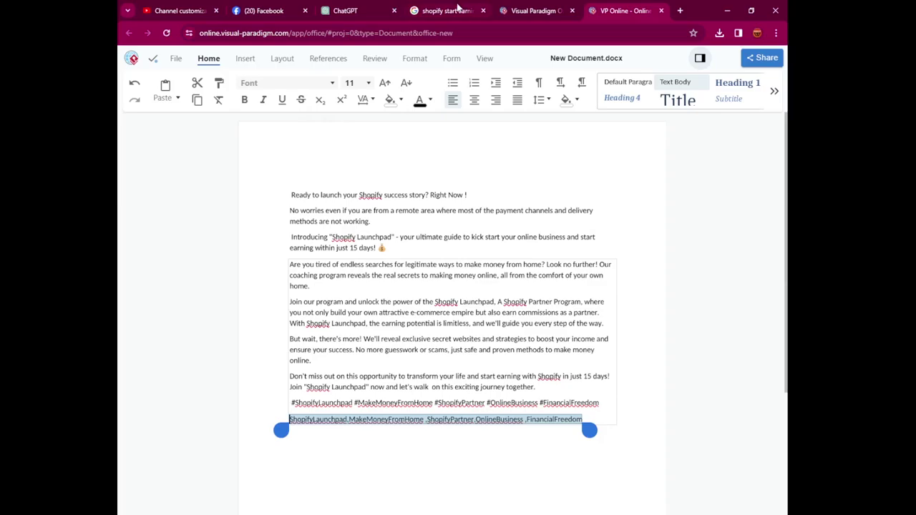
{"action": "left_click", "coordinate": [172, 10]}
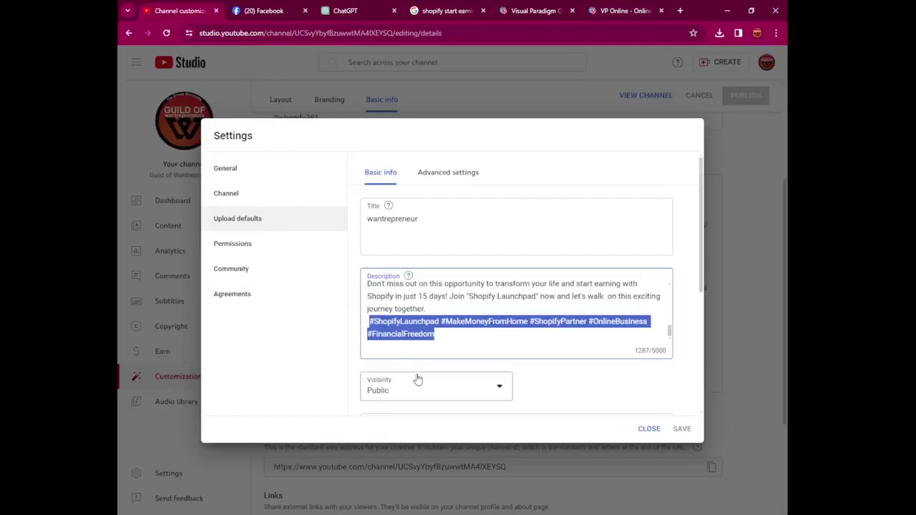
{"action": "scroll", "coordinate": [418, 379], "scroll_direction": "down", "scroll_amount": 5}
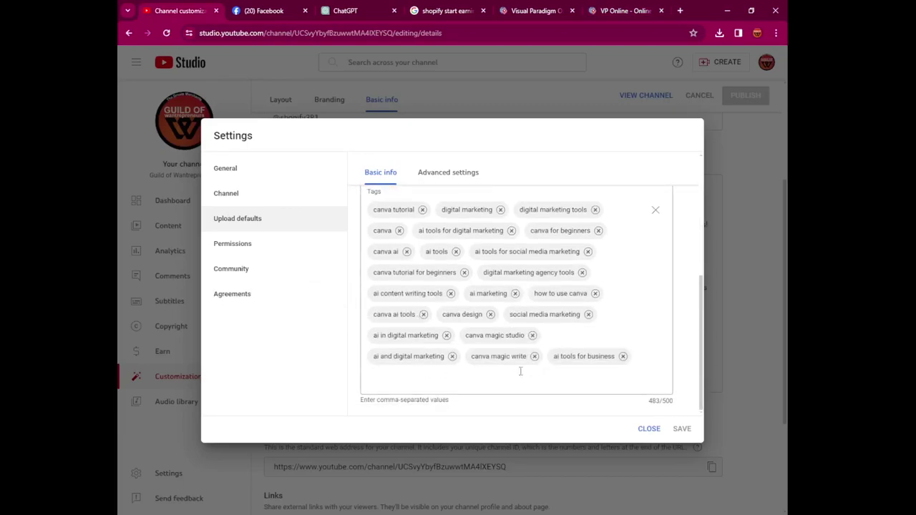
{"action": "left_click", "coordinate": [598, 373]}
{"action": "type", "text": "ShopifyLaunchpad, MakeMoneyFromHome, ShopifyPartner, OnlineBusiness, FinancialFreedom"}
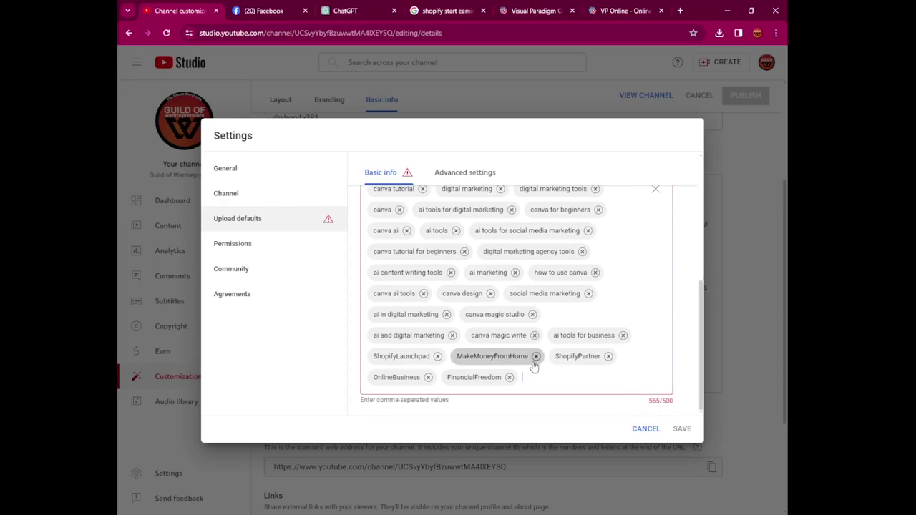
Remove the default tags "social media marketing", "ai marketing", "ai in digital marketing" and "digital marketing agency tools"
{"action": "left_click", "coordinate": [586, 294]}
{"action": "left_click", "coordinate": [515, 294]}
{"action": "left_click", "coordinate": [510, 315]}
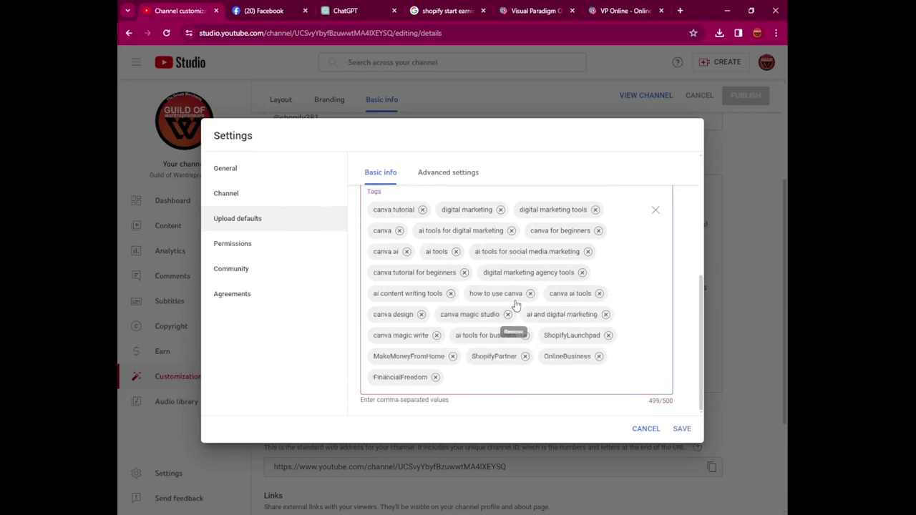
{"action": "left_click", "coordinate": [582, 272]}
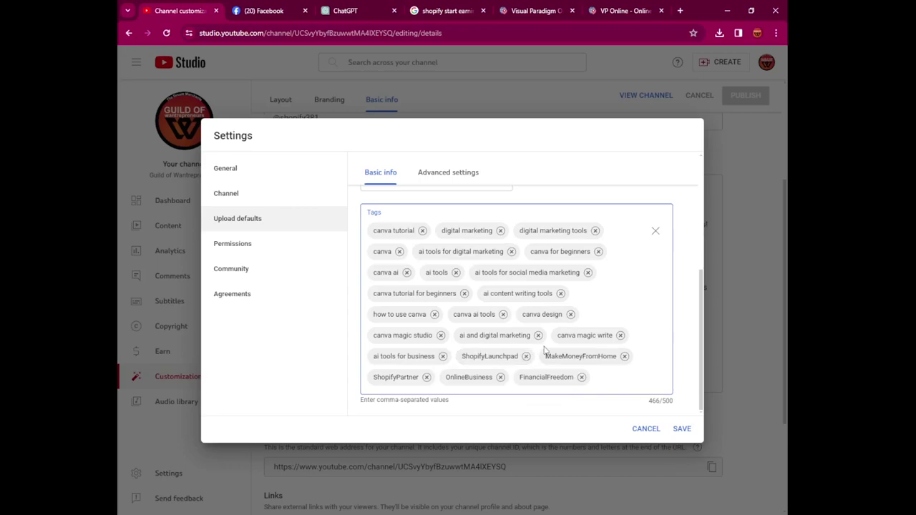
Check the default description's hashtags against the tag list and save the upload defaults
{"action": "scroll", "coordinate": [662, 357], "scroll_direction": "up", "scroll_amount": 2}
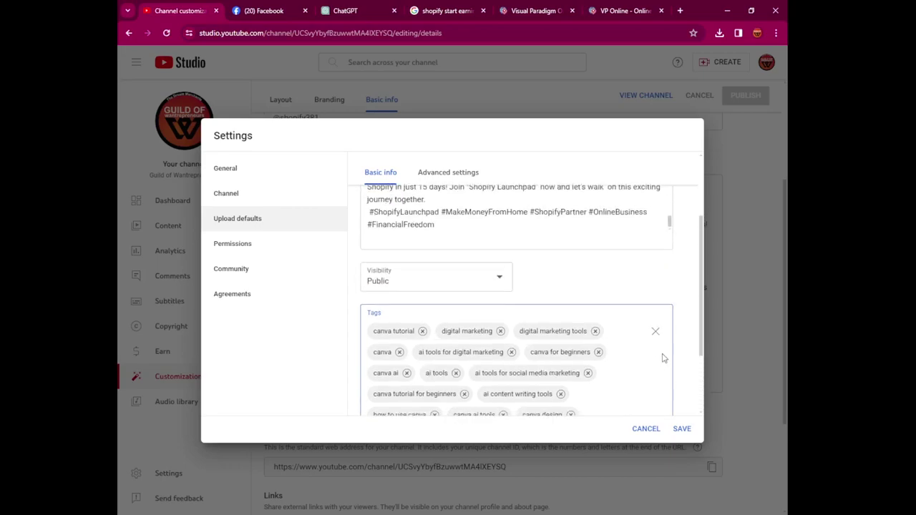
{"action": "scroll", "coordinate": [662, 358], "scroll_direction": "down", "scroll_amount": 2}
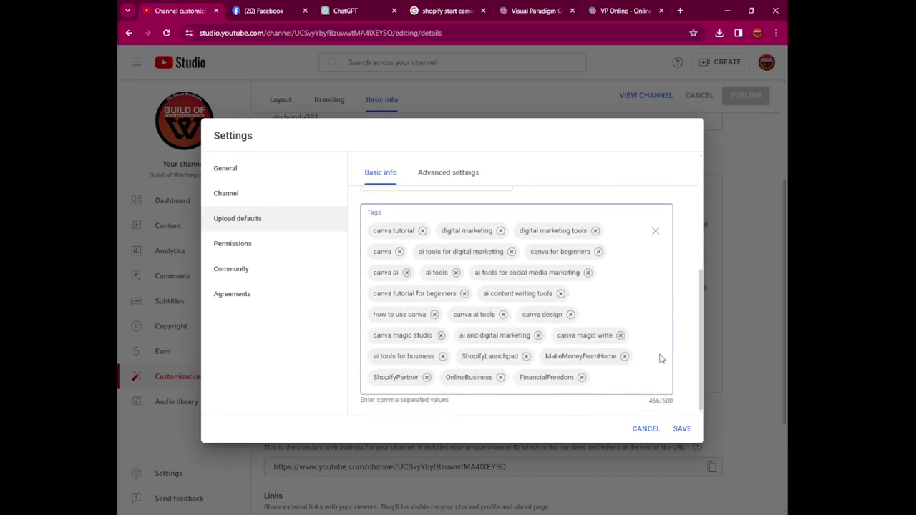
{"action": "scroll", "coordinate": [654, 358], "scroll_direction": "up", "scroll_amount": 1}
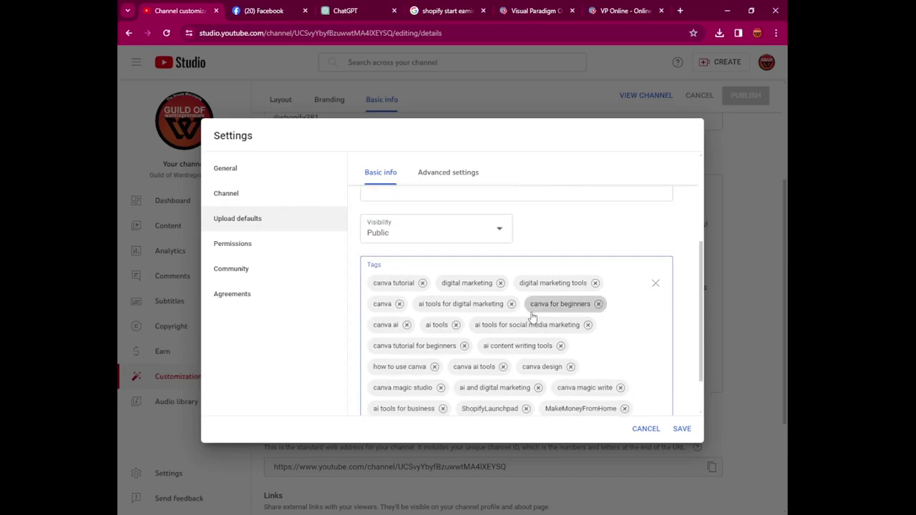
{"action": "scroll", "coordinate": [615, 333], "scroll_direction": "down", "scroll_amount": 1}
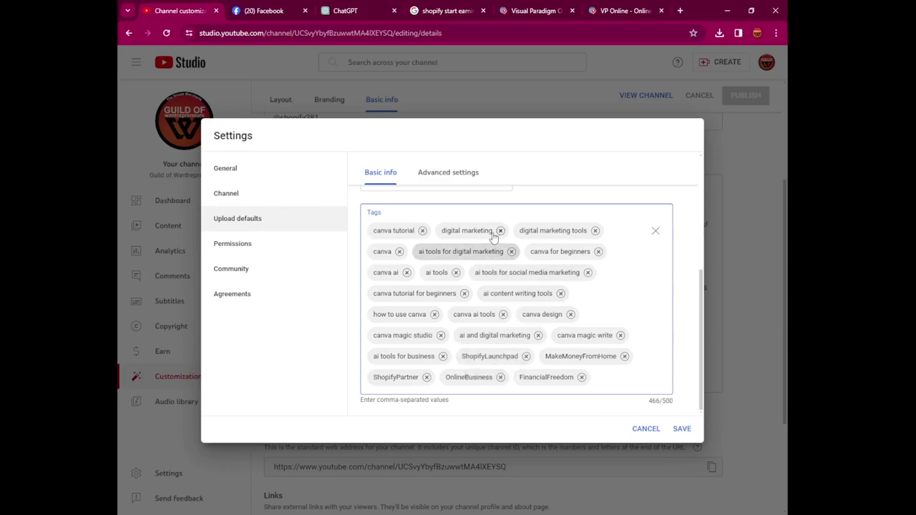
{"action": "left_click", "coordinate": [682, 428]}
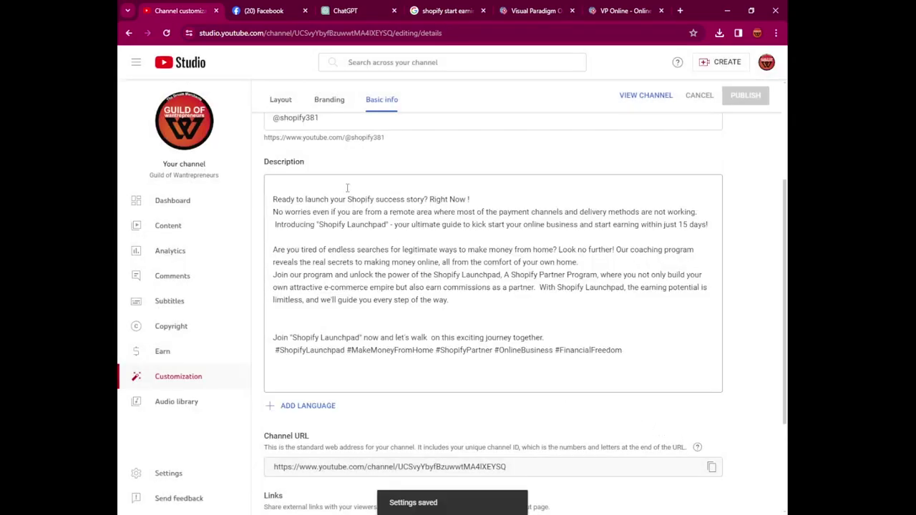
Change the channel name to "Shopify Launchpad" in the basic info and publish the change
{"action": "scroll", "coordinate": [344, 193], "scroll_direction": "up", "scroll_amount": 1}
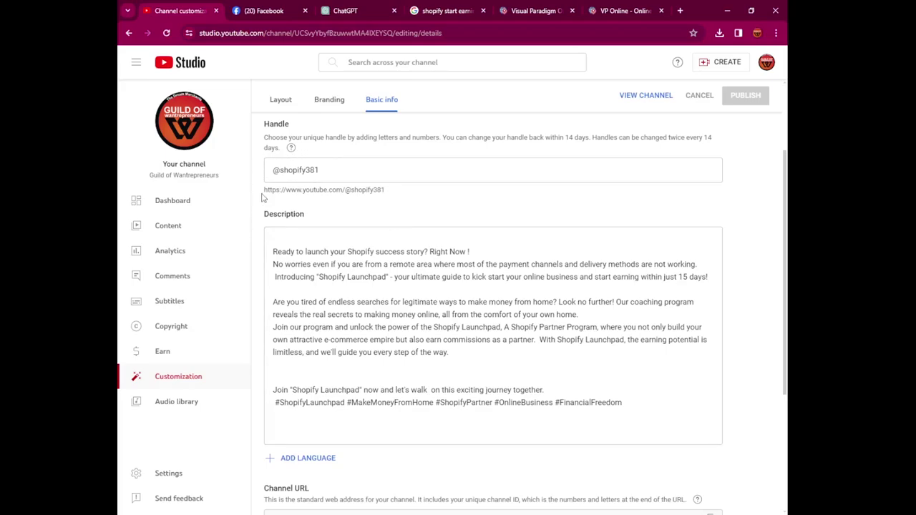
{"action": "scroll", "coordinate": [388, 212], "scroll_direction": "up", "scroll_amount": 2}
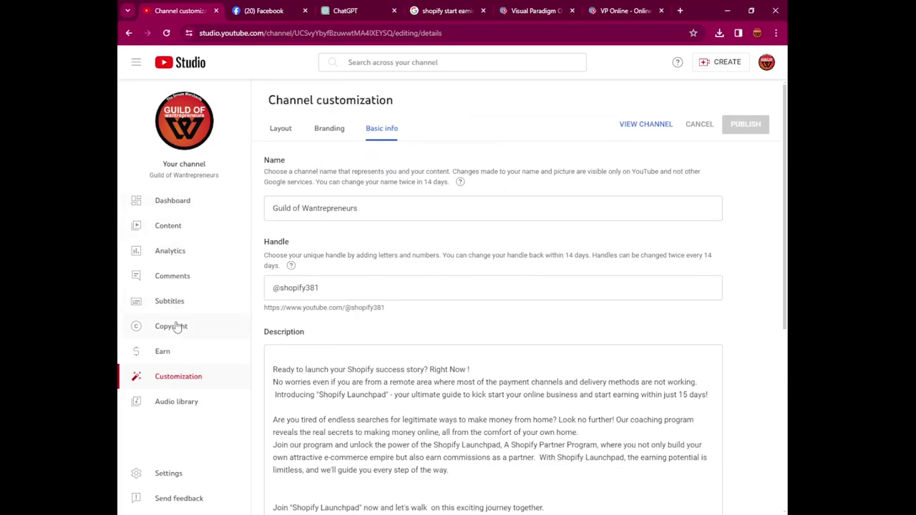
{"action": "left_click", "coordinate": [181, 378]}
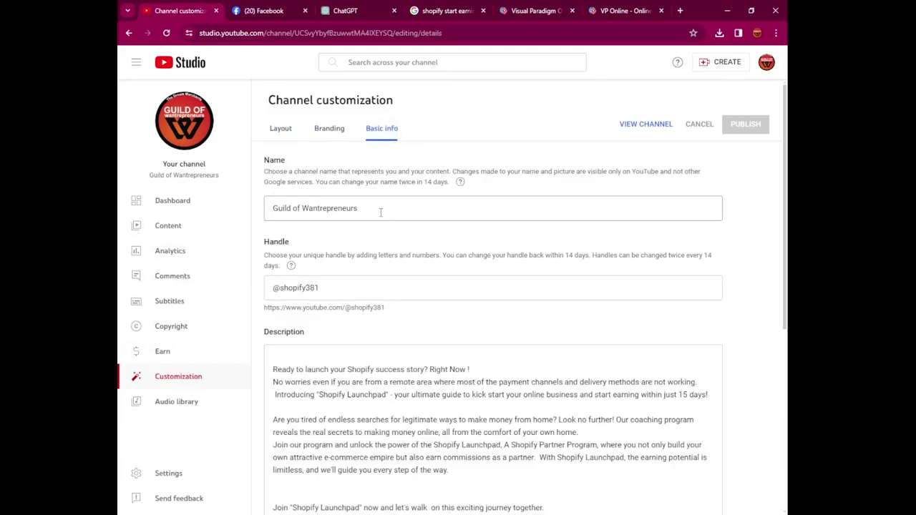
{"action": "left_click_drag", "start_coordinate": [383, 211], "coordinate": [254, 212]}
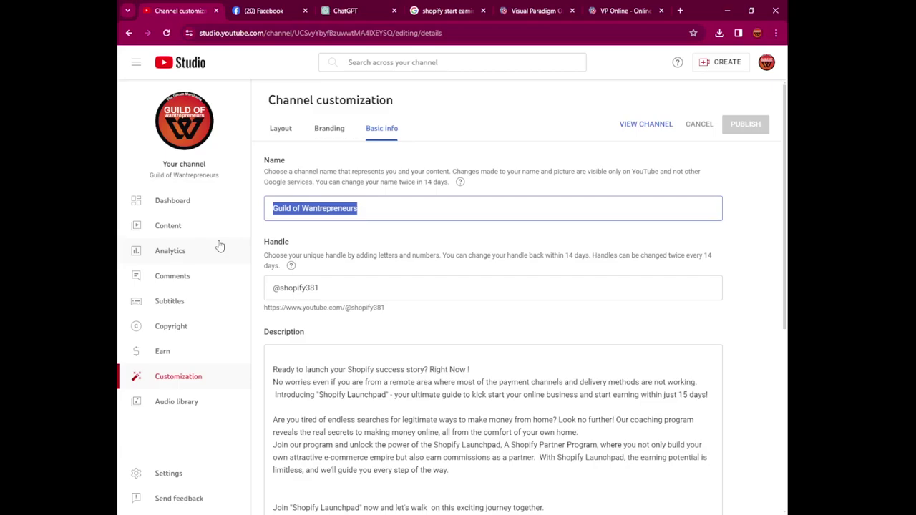
{"action": "type", "text": "Shopify La"}
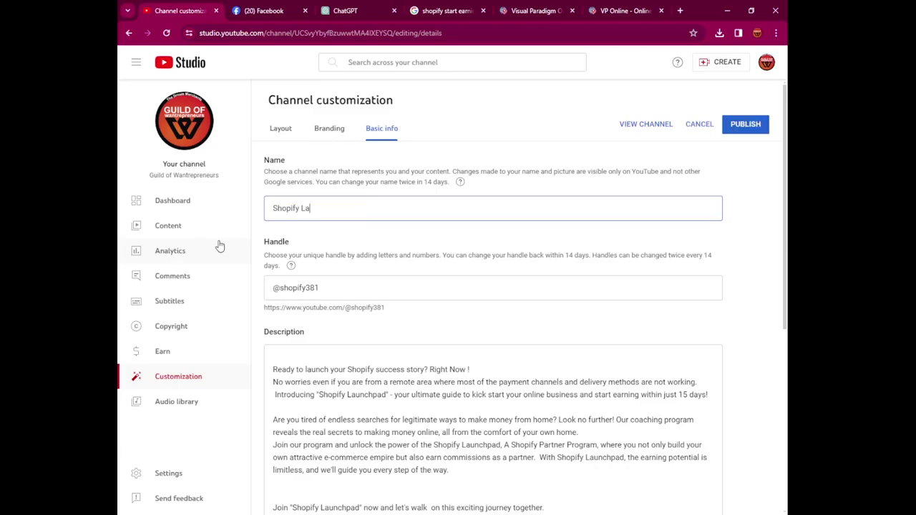
{"action": "type", "text": "unchpad"}
{"action": "left_click", "coordinate": [744, 125]}
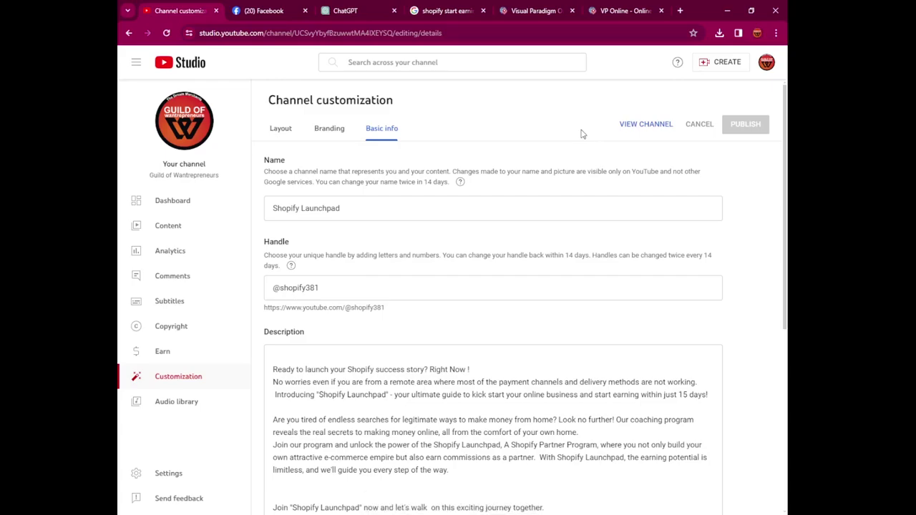
Look over the Google search suggestions for "shopify start earning within 15 days" and return to the channel customization
{"action": "left_click", "coordinate": [439, 10]}
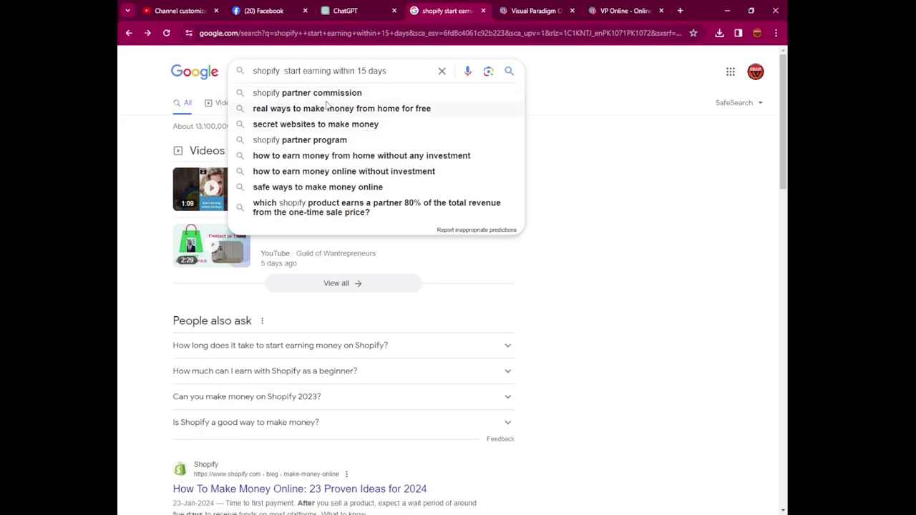
{"action": "left_click", "coordinate": [183, 10]}
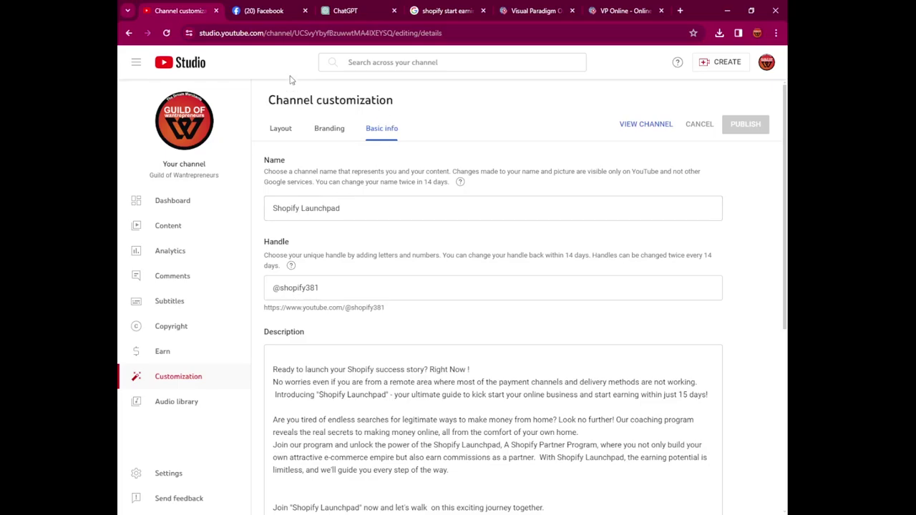
Switch to the Shopify Launchpad Facebook page, review its editable profile details, contact info and social links, and return to the profile editor
{"action": "left_click", "coordinate": [276, 19]}
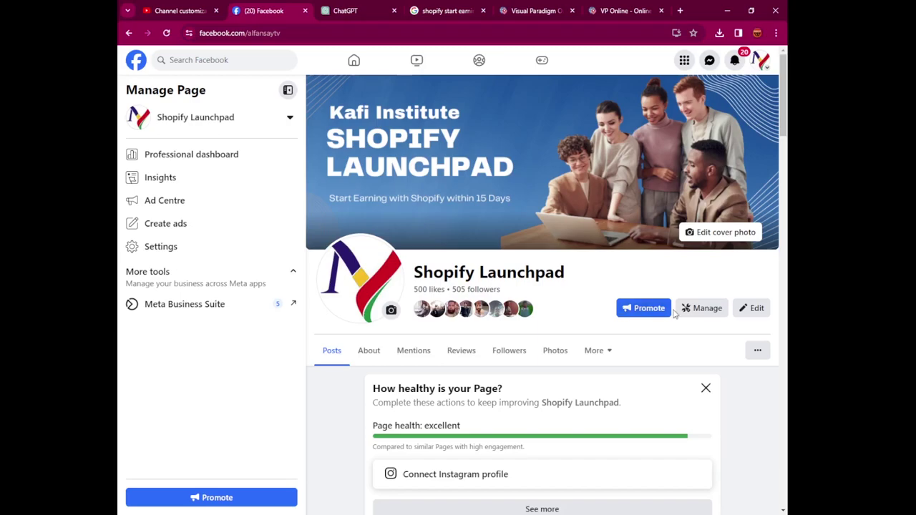
{"action": "scroll", "coordinate": [674, 311], "scroll_direction": "down", "scroll_amount": 1}
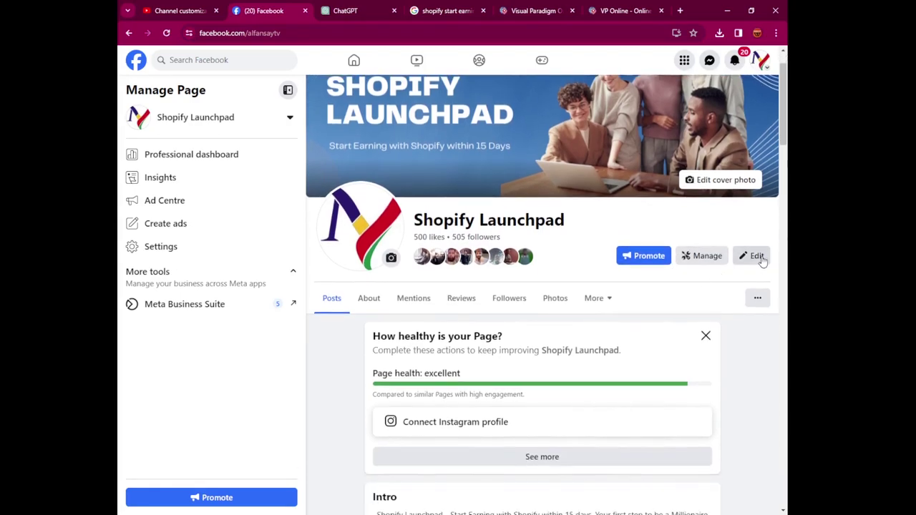
{"action": "left_click", "coordinate": [756, 259]}
{"action": "scroll", "coordinate": [577, 244], "scroll_direction": "down", "scroll_amount": 1}
{"action": "scroll", "coordinate": [577, 244], "scroll_direction": "down", "scroll_amount": 6}
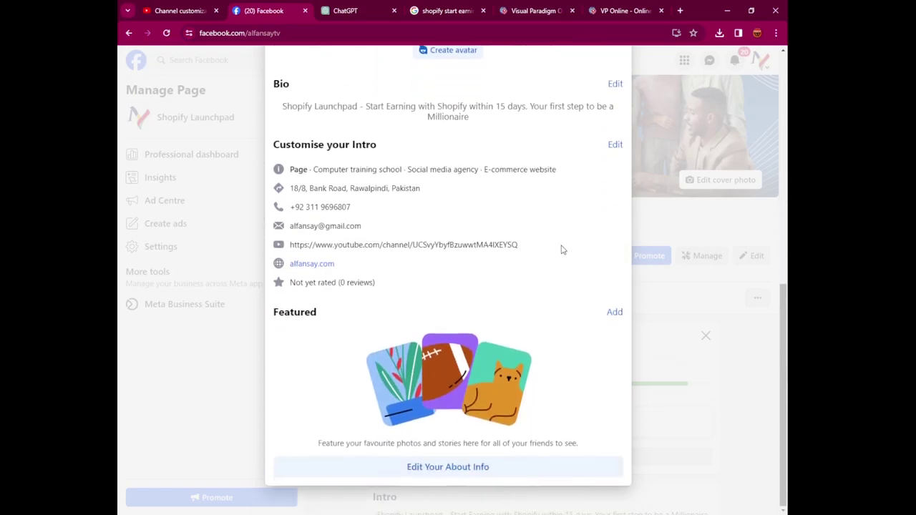
{"action": "left_click", "coordinate": [470, 469]}
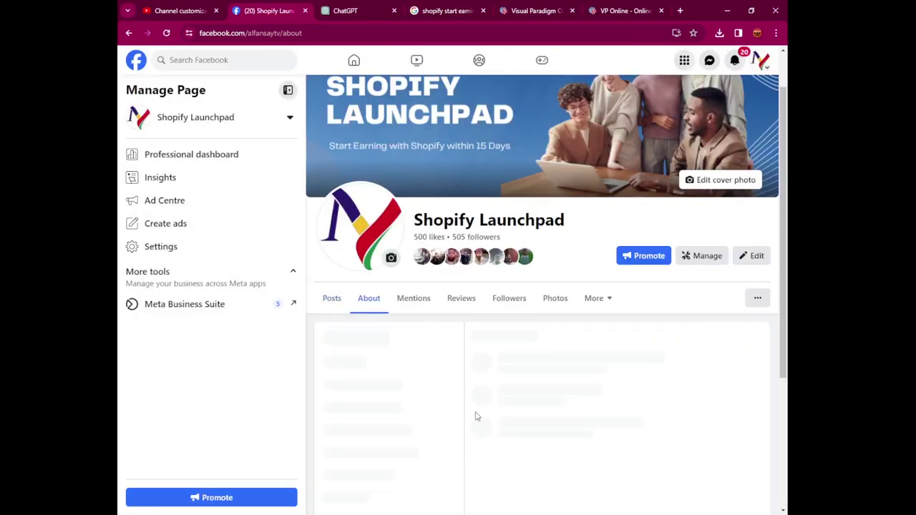
{"action": "scroll", "coordinate": [568, 335], "scroll_direction": "down", "scroll_amount": 3}
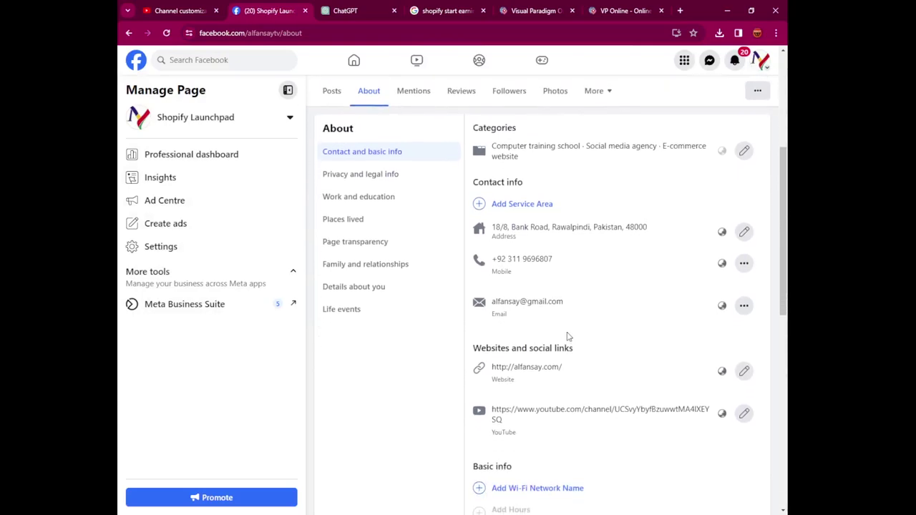
{"action": "scroll", "coordinate": [568, 335], "scroll_direction": "down", "scroll_amount": 2}
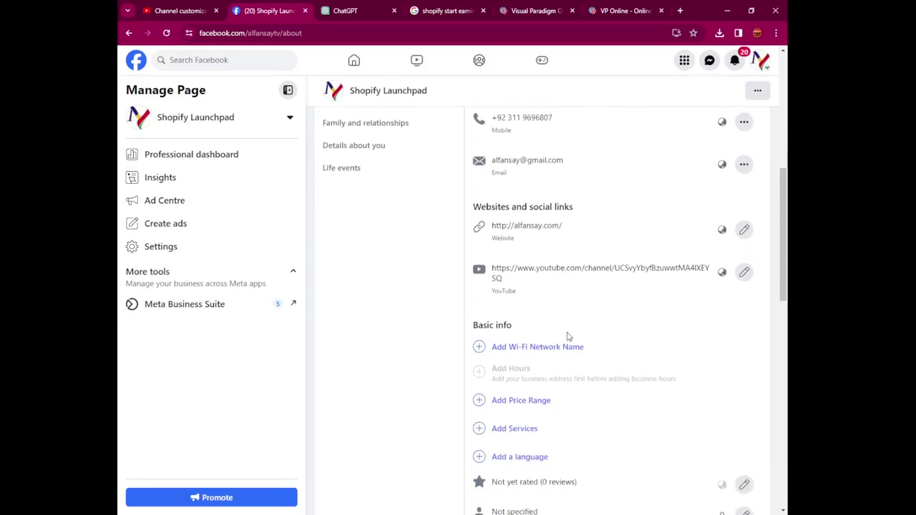
{"action": "scroll", "coordinate": [568, 334], "scroll_direction": "down", "scroll_amount": 2}
{"action": "key", "text": "alt+Left"}
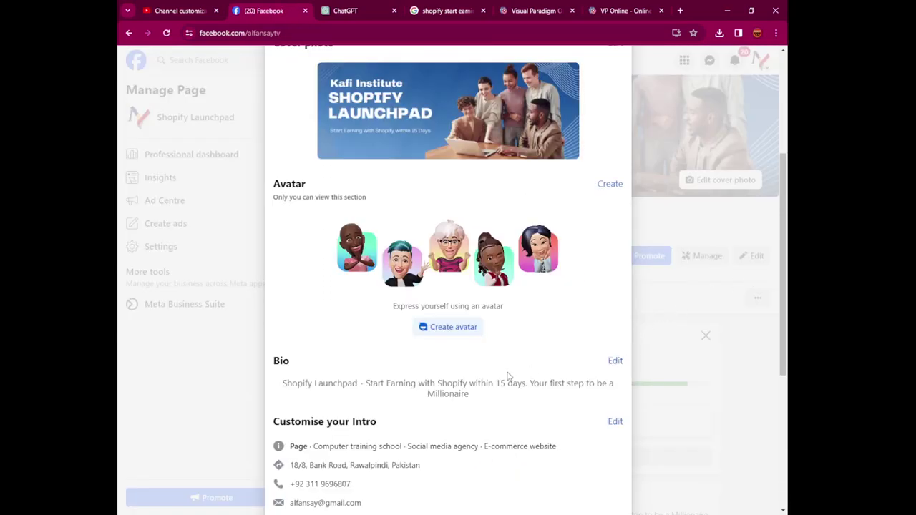
Open the Facebook page's bio for editing and clear all of its existing text
{"action": "left_click", "coordinate": [615, 362]}
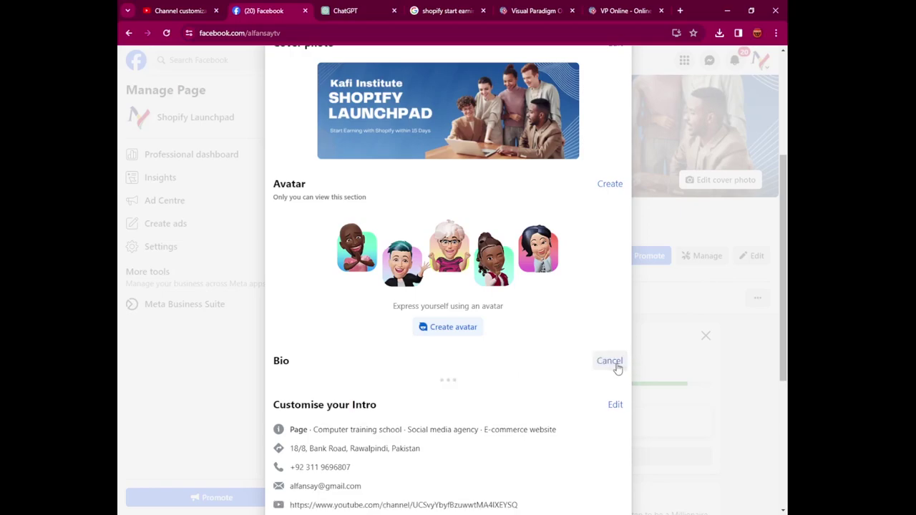
{"action": "scroll", "coordinate": [505, 374], "scroll_direction": "down", "scroll_amount": 2}
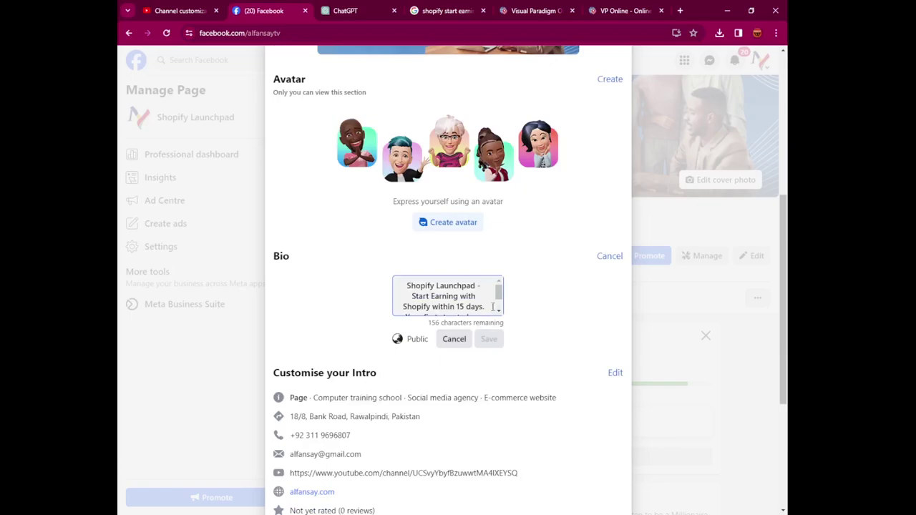
{"action": "scroll", "coordinate": [499, 308], "scroll_direction": "down", "scroll_amount": 1}
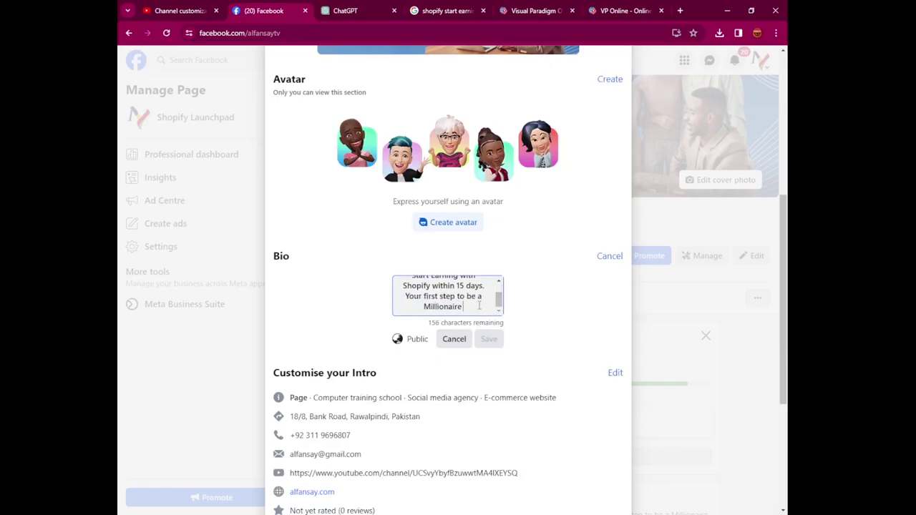
{"action": "key", "text": "ctrl+a"}
{"action": "key", "text": "BackSpace"}
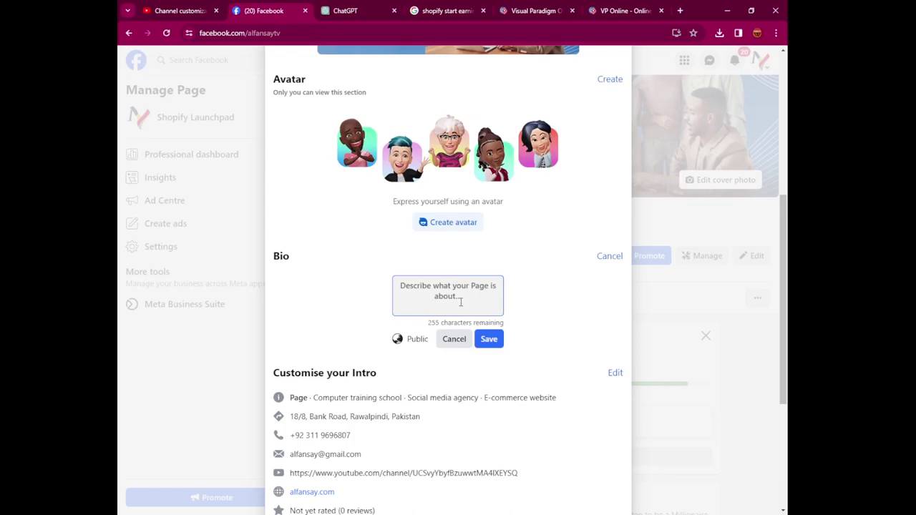
Fill the page bio with the "Your first step to be a Millionaire" tagline and the document's hashtag line from #ShopifyLaunchpad to #FinancialFreedom
{"action": "left_click", "coordinate": [641, 11]}
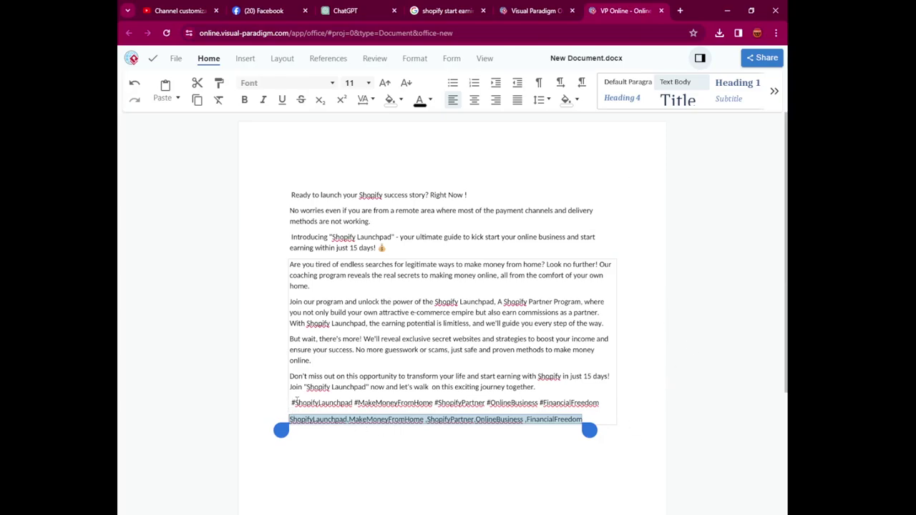
{"action": "left_click_drag", "start_coordinate": [296, 402], "coordinate": [626, 398]}
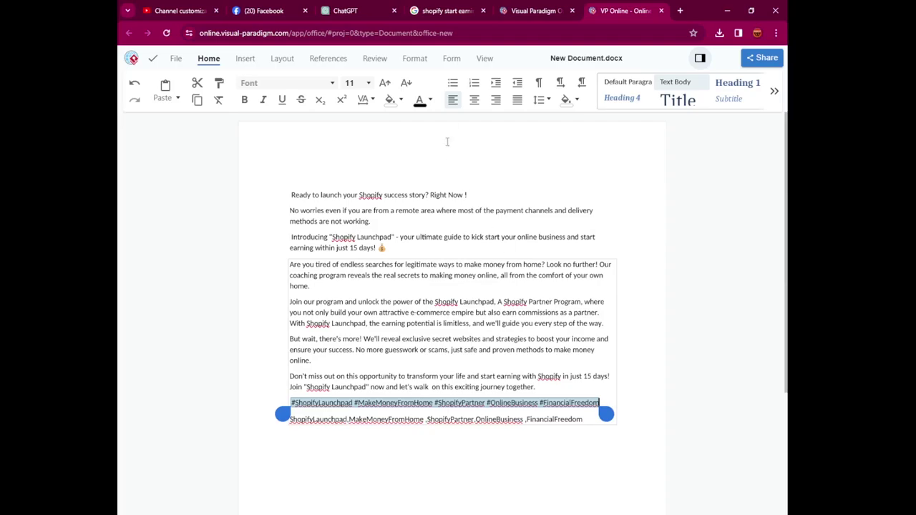
{"action": "left_click", "coordinate": [446, 10]}
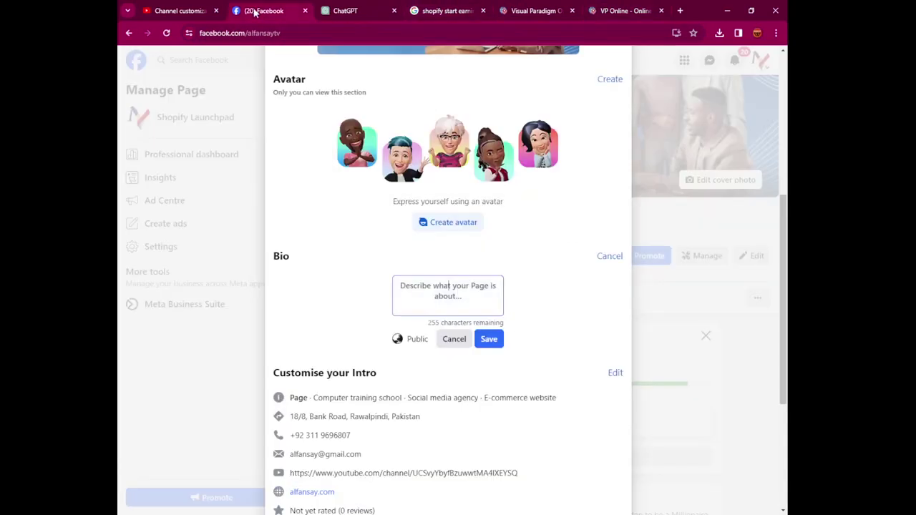
{"action": "left_click", "coordinate": [257, 11]}
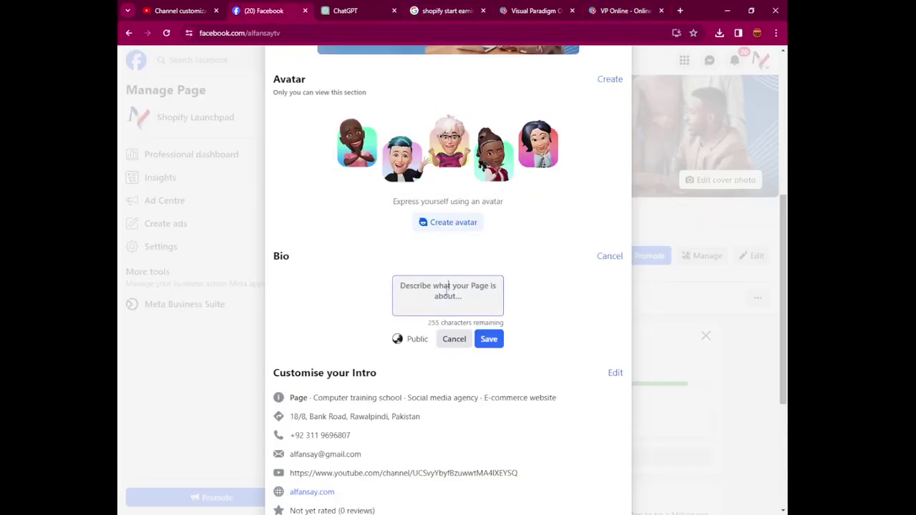
{"action": "left_click", "coordinate": [447, 288]}
{"action": "key", "text": "ctrl+v"}
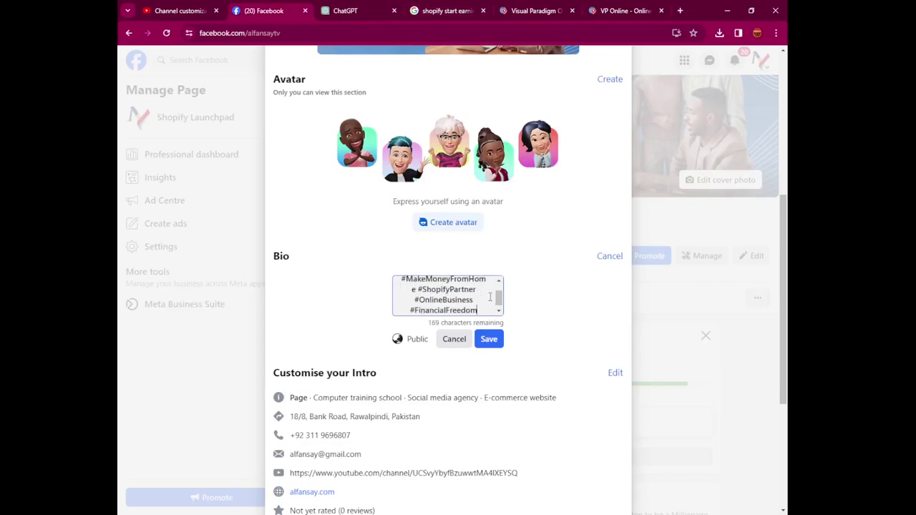
{"action": "key", "text": "ctrl+v"}
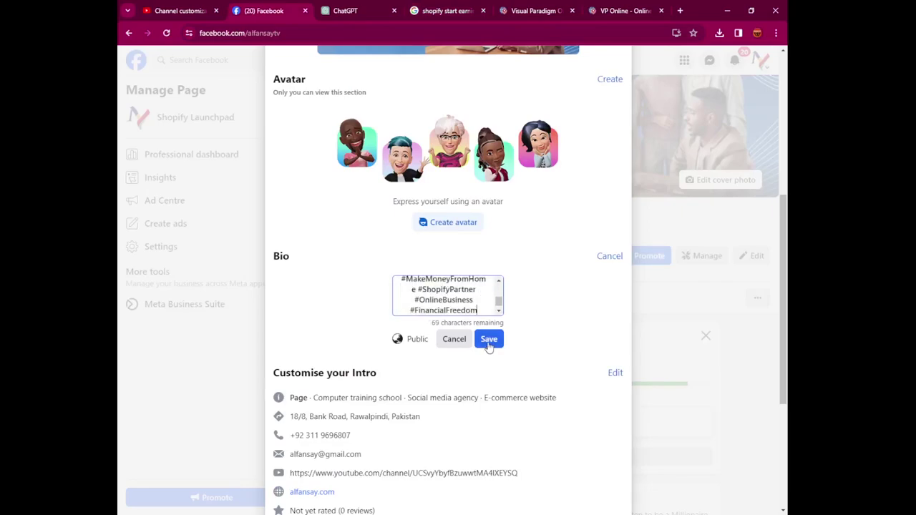
Save the new bio, read through its text and try to share it to the News Feed
{"action": "left_click", "coordinate": [488, 343]}
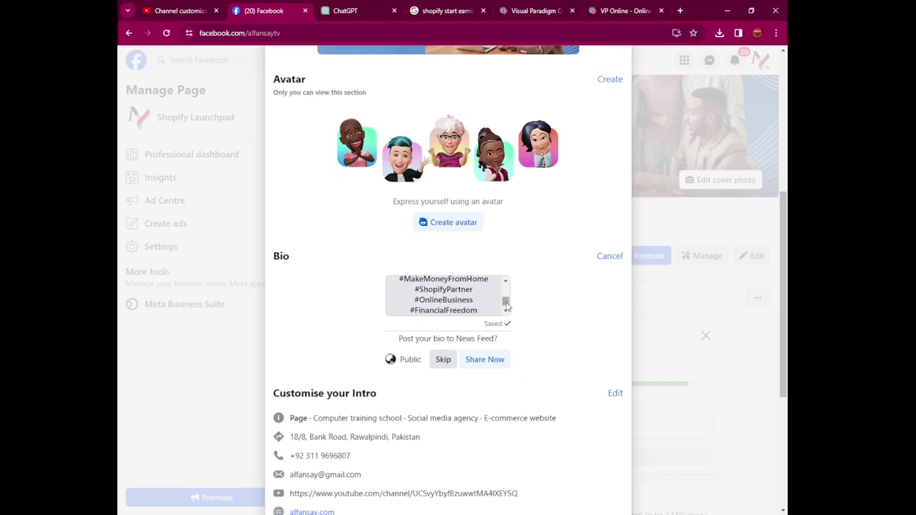
{"action": "left_click_drag", "start_coordinate": [506, 304], "coordinate": [505, 292]}
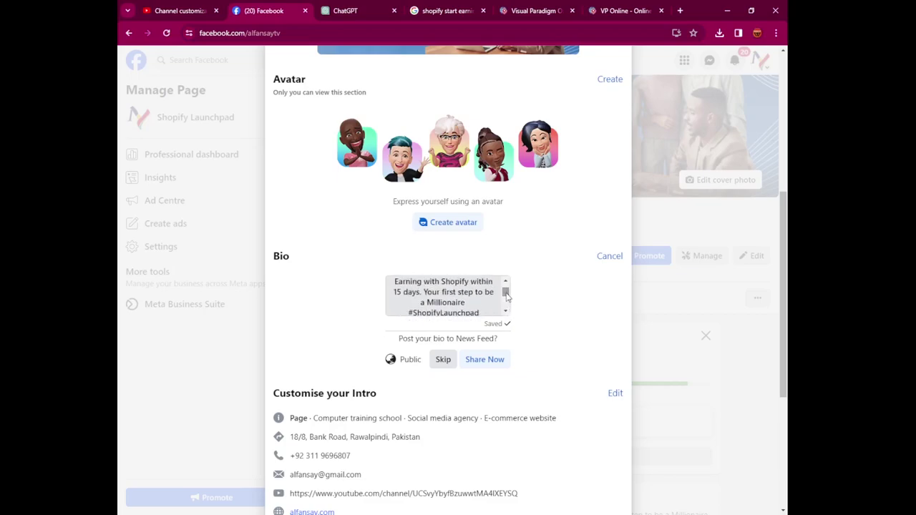
{"action": "scroll", "coordinate": [485, 311], "scroll_direction": "down", "scroll_amount": 1}
{"action": "left_click", "coordinate": [484, 308]}
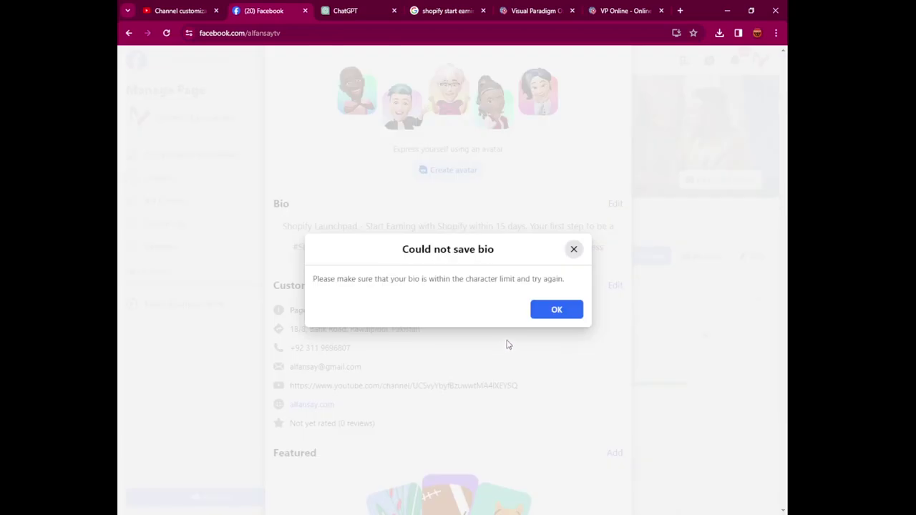
{"action": "left_click", "coordinate": [555, 312]}
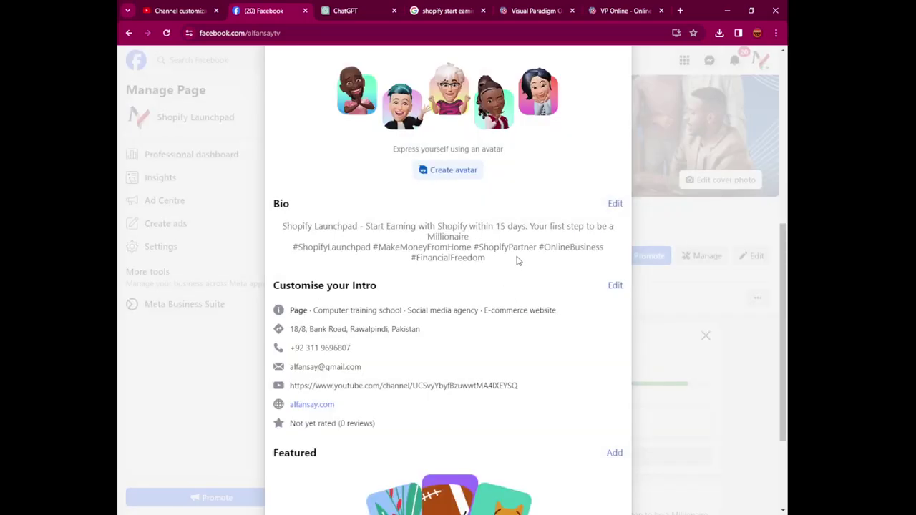
Close the profile editor, check the page's intro and list of managed pages, and go to the Facebook home feed
{"action": "scroll", "coordinate": [514, 266], "scroll_direction": "up", "scroll_amount": 3}
{"action": "scroll", "coordinate": [517, 266], "scroll_direction": "up", "scroll_amount": 4}
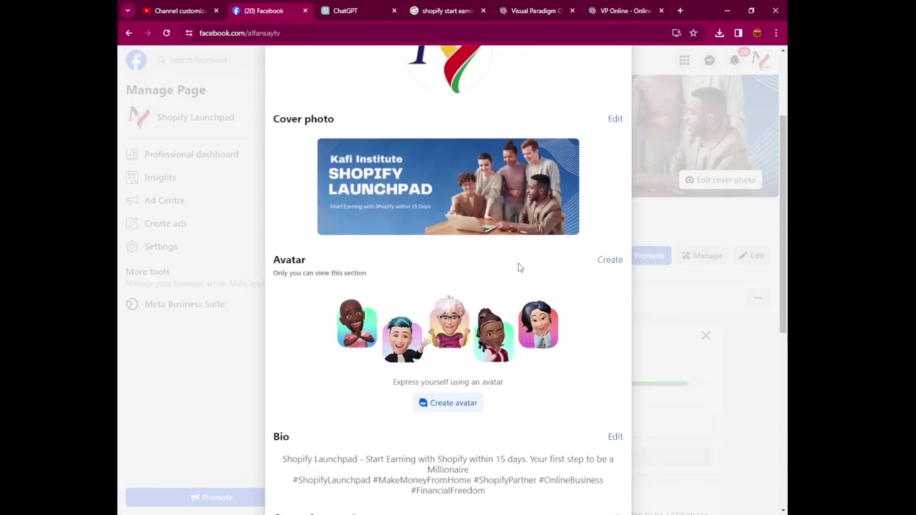
{"action": "left_click", "coordinate": [613, 91]}
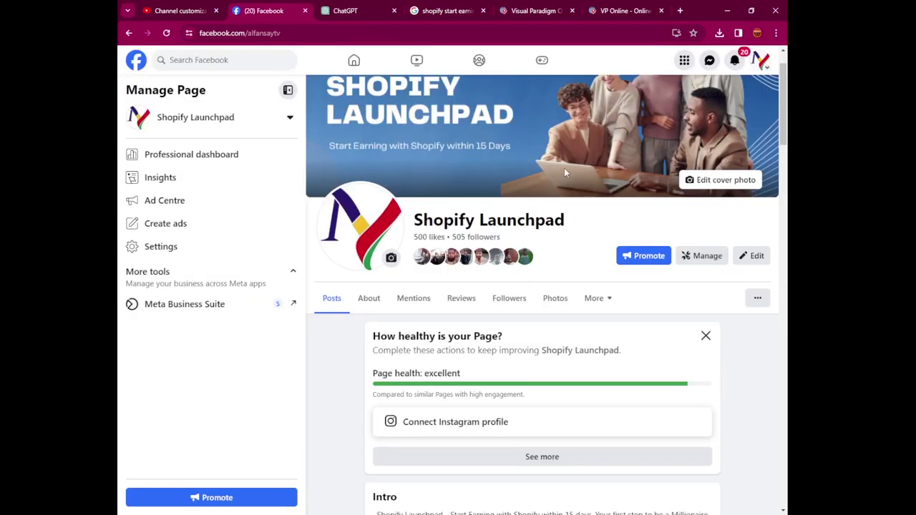
{"action": "scroll", "coordinate": [565, 172], "scroll_direction": "down", "scroll_amount": 3}
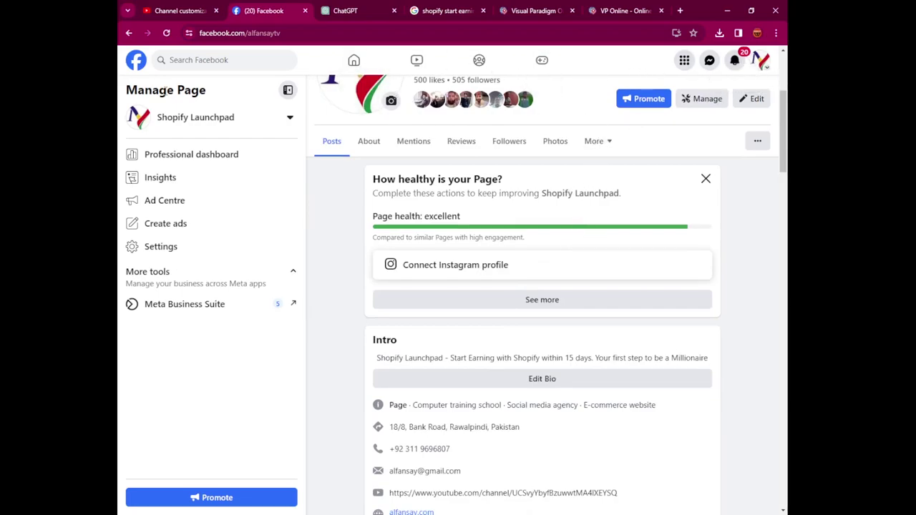
{"action": "left_click", "coordinate": [147, 120]}
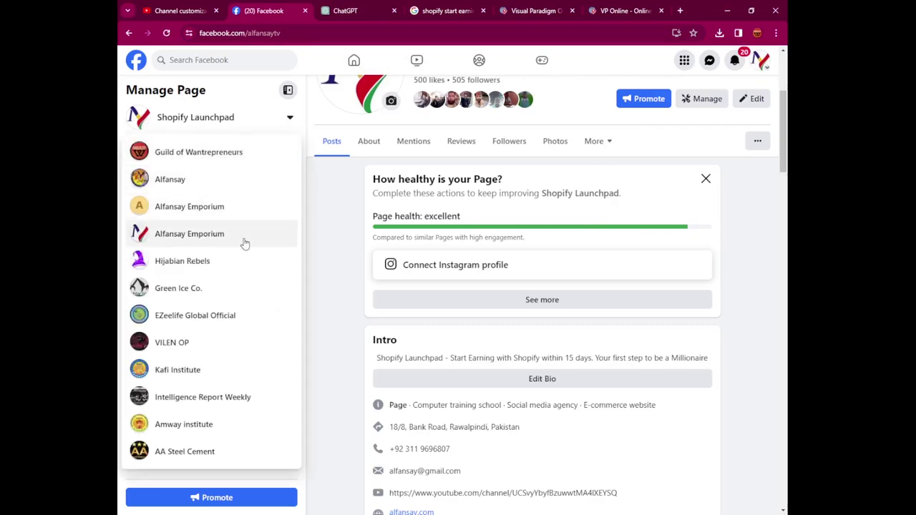
{"action": "left_click", "coordinate": [136, 60]}
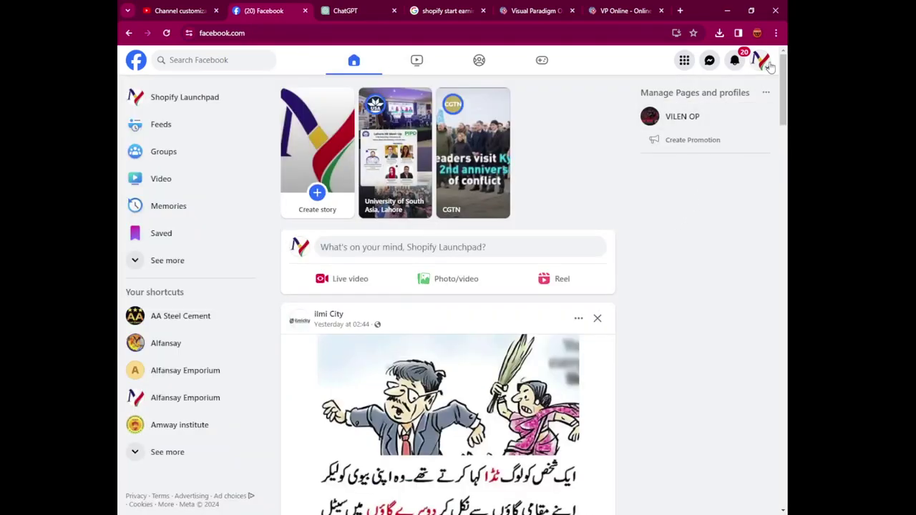
Copy the full Shopify Launchpad description with hashtags and keywords from the document and publish it as a public Facebook post
{"action": "left_click", "coordinate": [623, 10]}
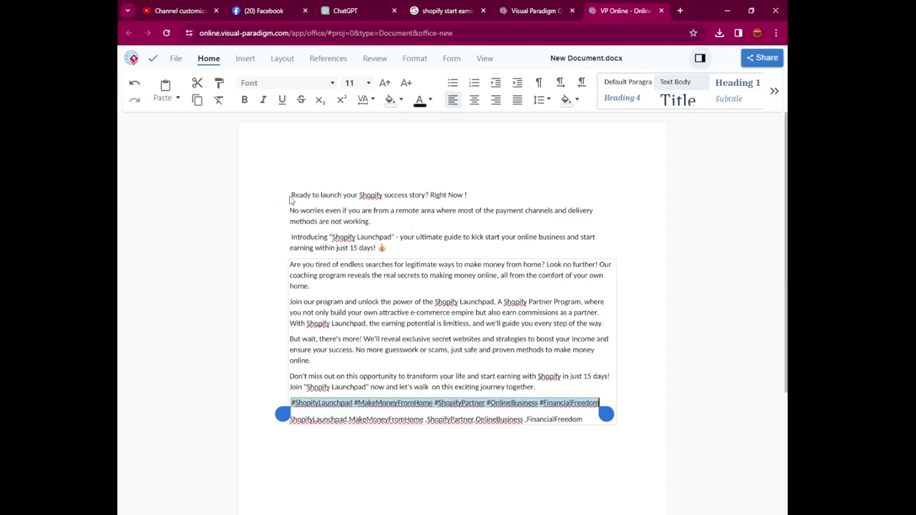
{"action": "left_click_drag", "start_coordinate": [289, 199], "coordinate": [614, 430]}
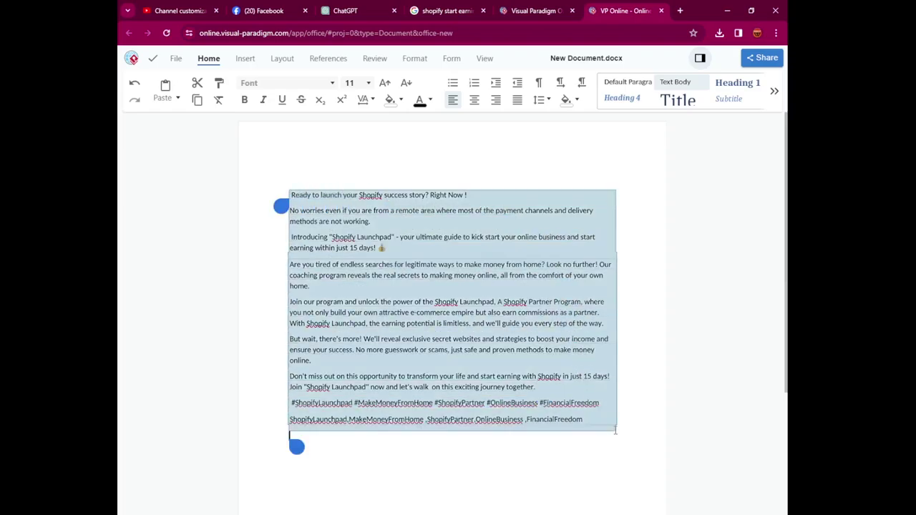
{"action": "left_click", "coordinate": [258, 11]}
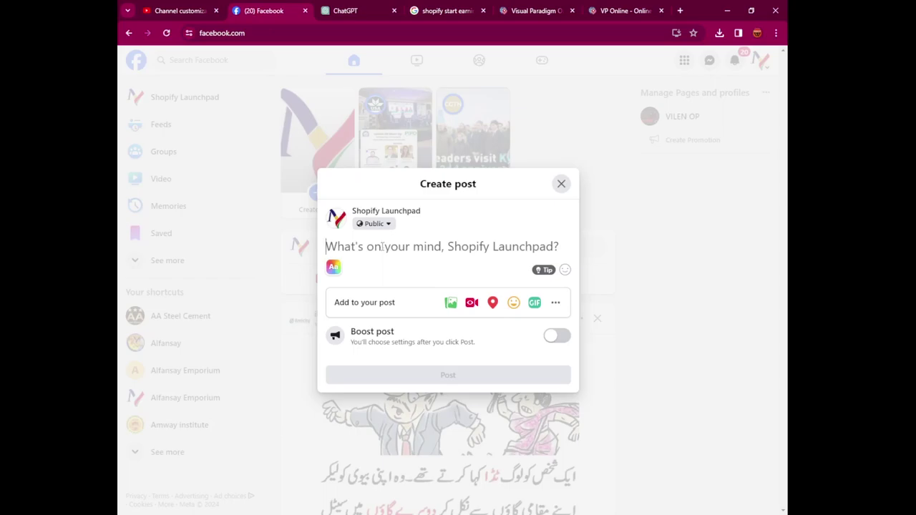
{"action": "left_click", "coordinate": [383, 246]}
{"action": "key", "text": "ctrl+v"}
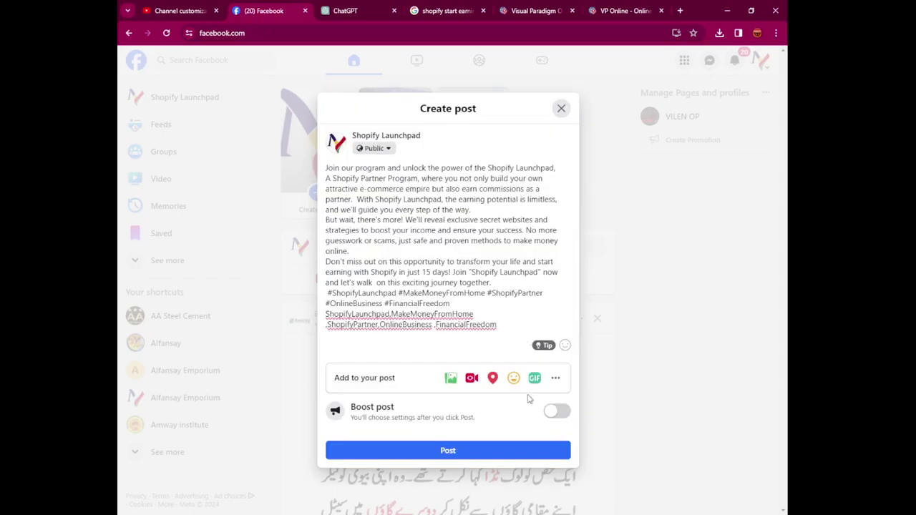
{"action": "left_click", "coordinate": [482, 452]}
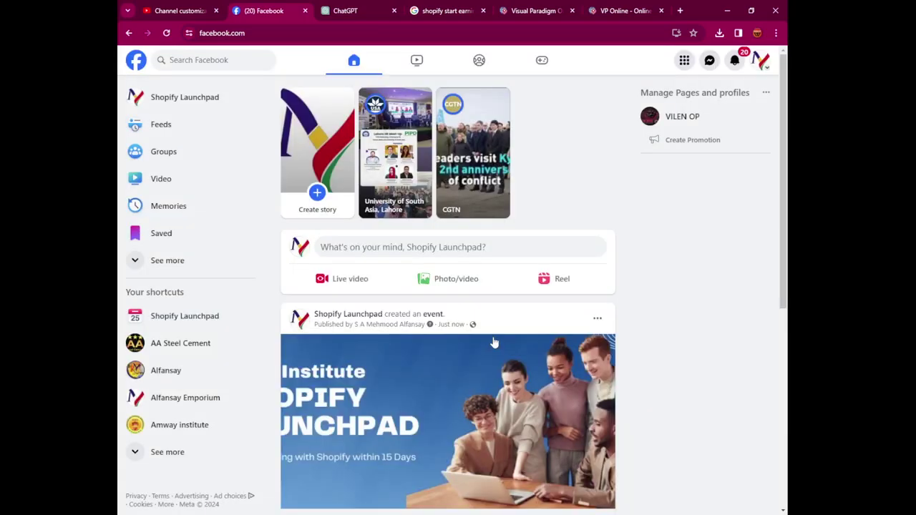
Share the Shopify Launchpad event post publicly to the page's feed without adding text
{"action": "scroll", "coordinate": [483, 332], "scroll_direction": "down", "scroll_amount": 2}
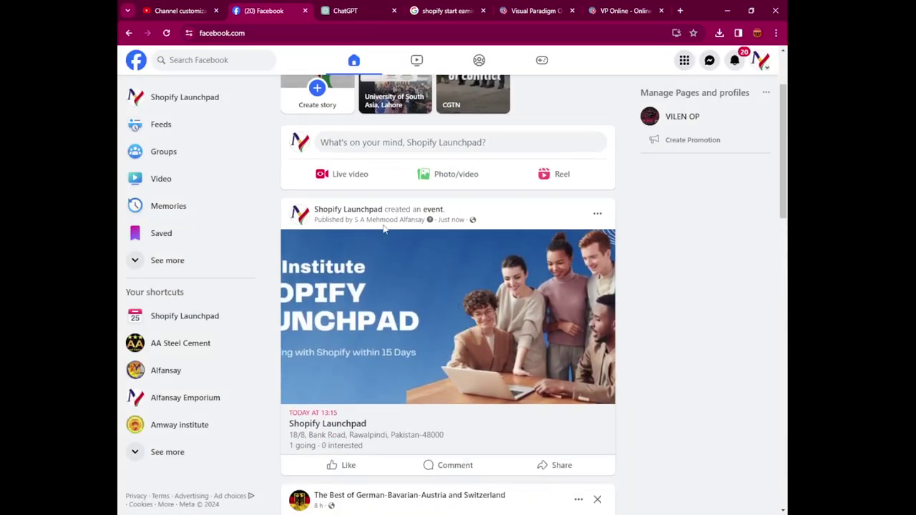
{"action": "left_click", "coordinate": [551, 415]}
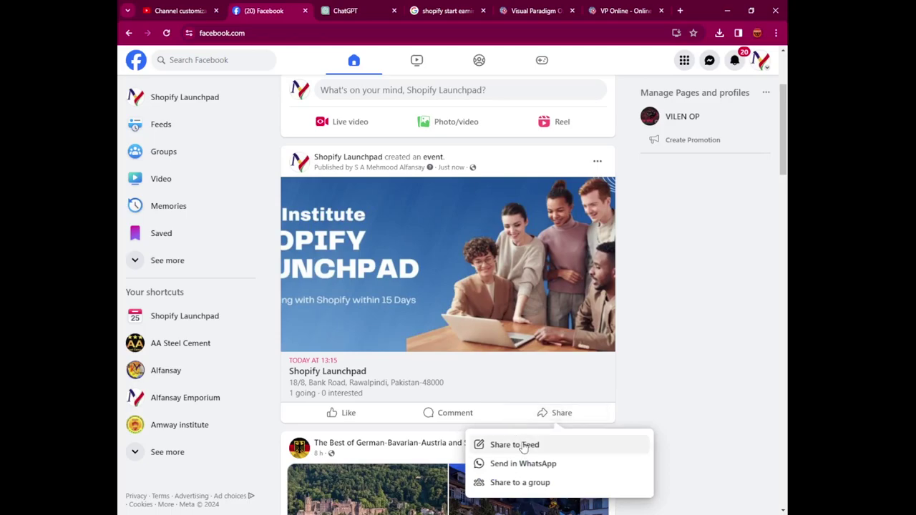
{"action": "left_click", "coordinate": [523, 445]}
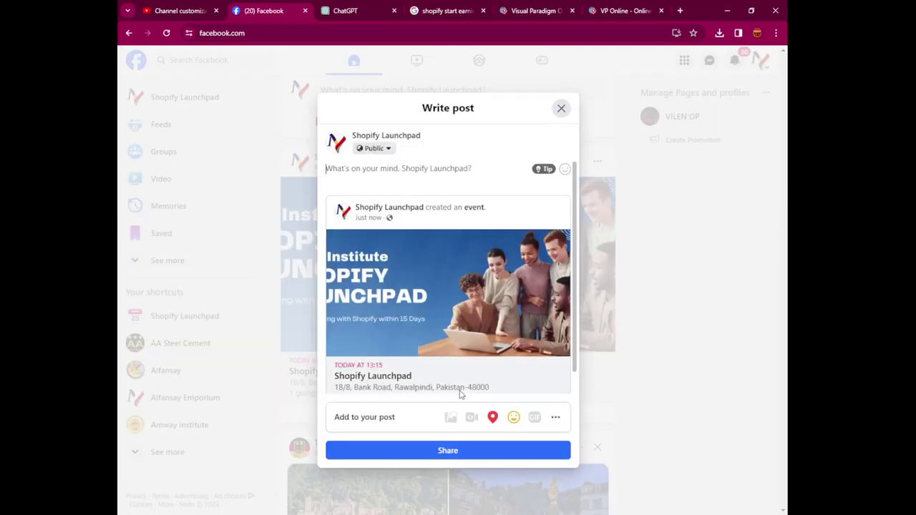
{"action": "left_click", "coordinate": [449, 449]}
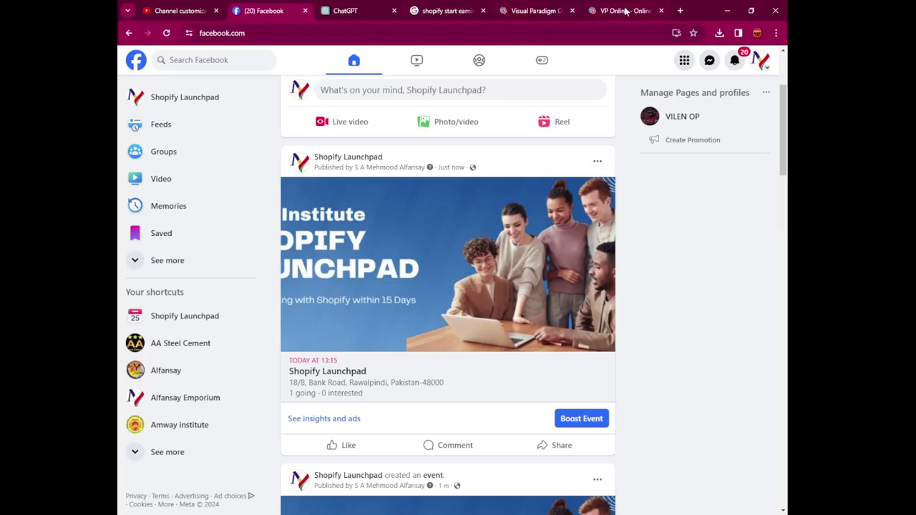
Compare the description document, the YouTube channel customization and the Facebook feed, ending on the channel's basic info
{"action": "left_click", "coordinate": [625, 11]}
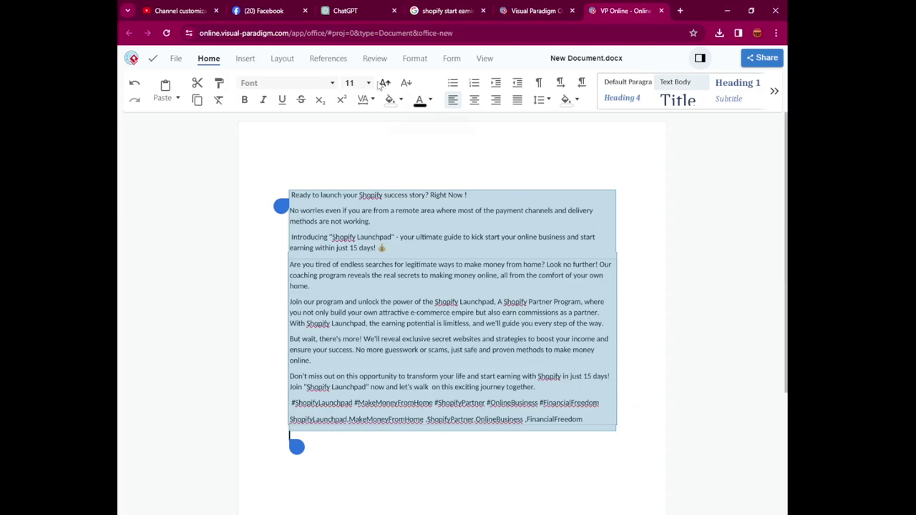
{"action": "left_click", "coordinate": [206, 11]}
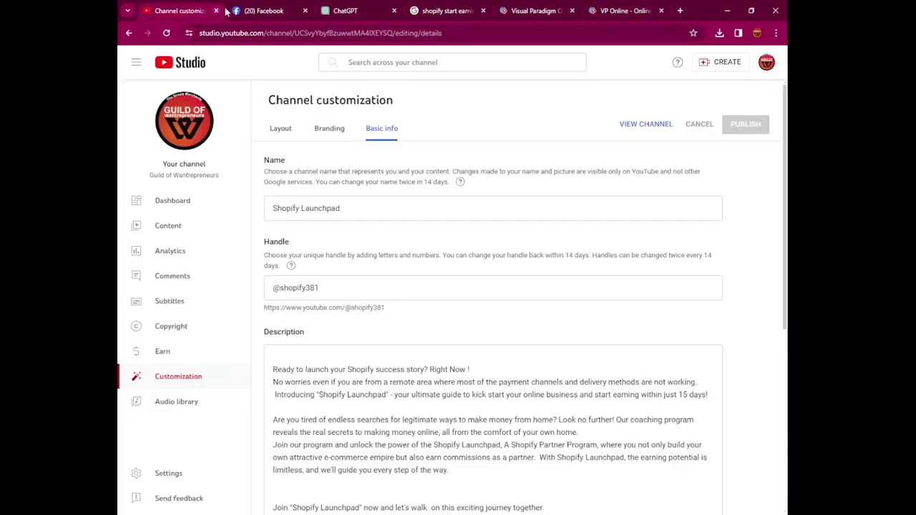
{"action": "left_click", "coordinate": [264, 11]}
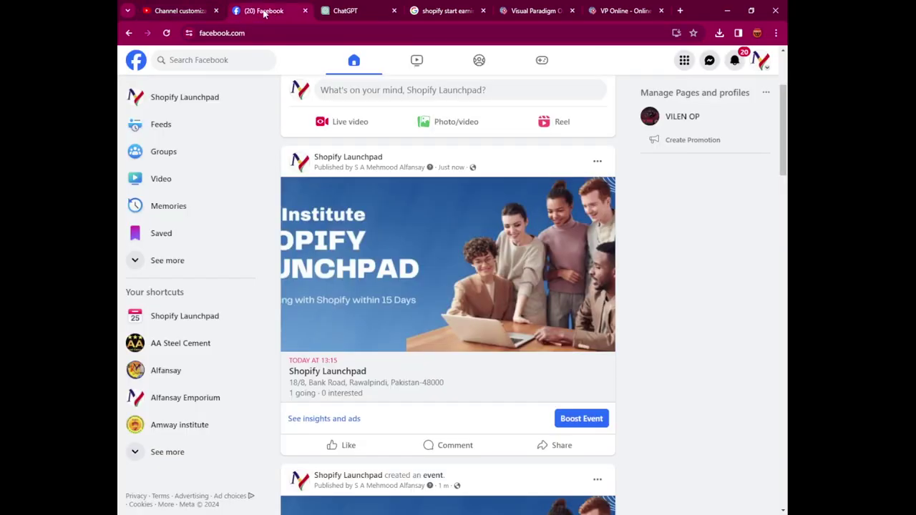
{"action": "left_click", "coordinate": [203, 11]}
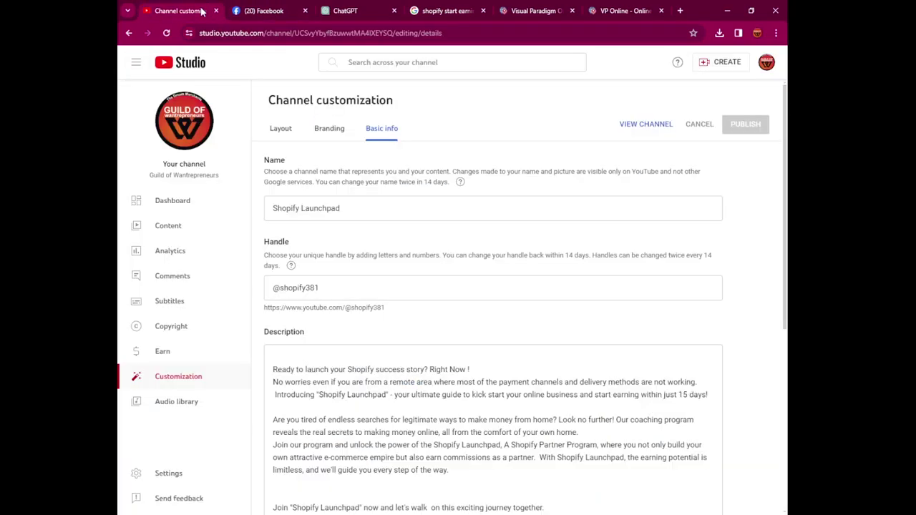